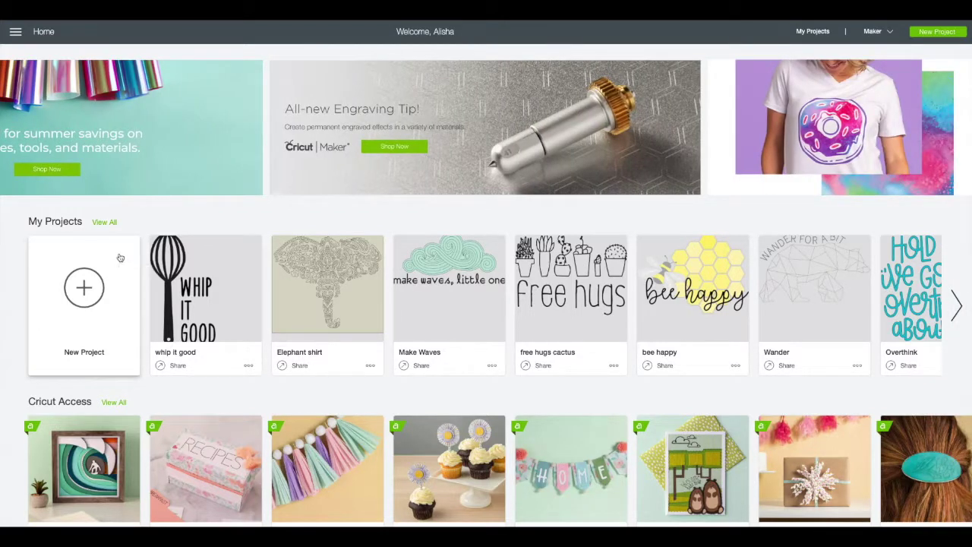
Step: Start a new blank project from the Home screen's New Project card
left_click(120, 256)
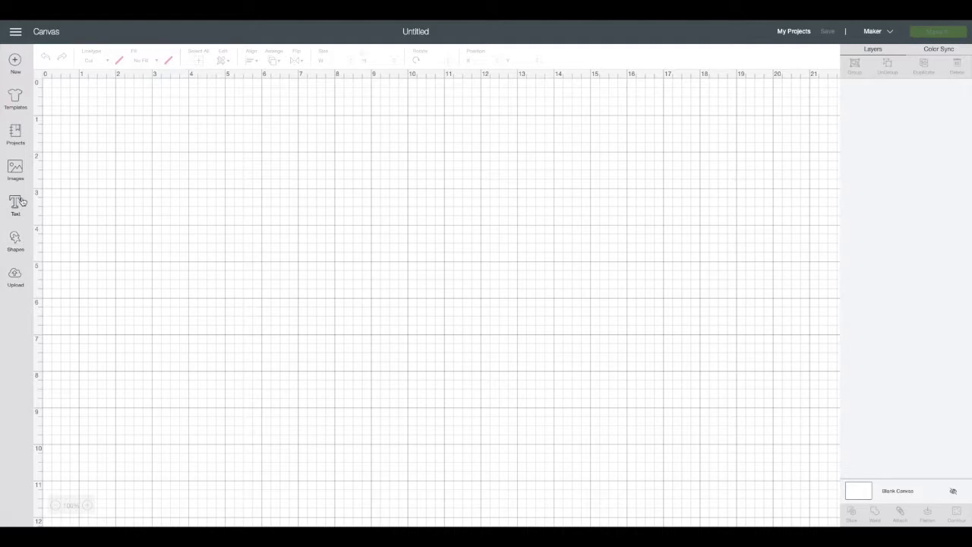
Step: Open the Images library and switch to its Categories page
left_click(16, 167)
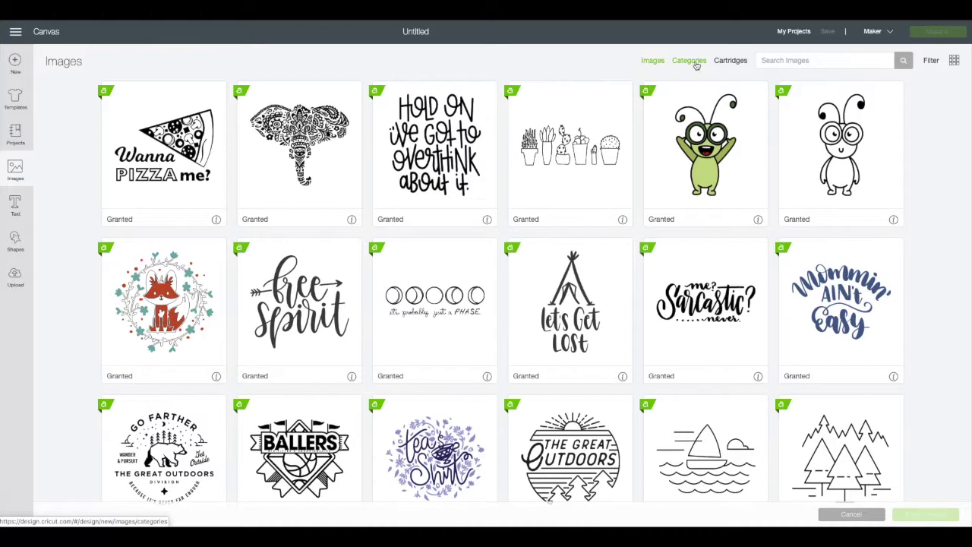
left_click(696, 64)
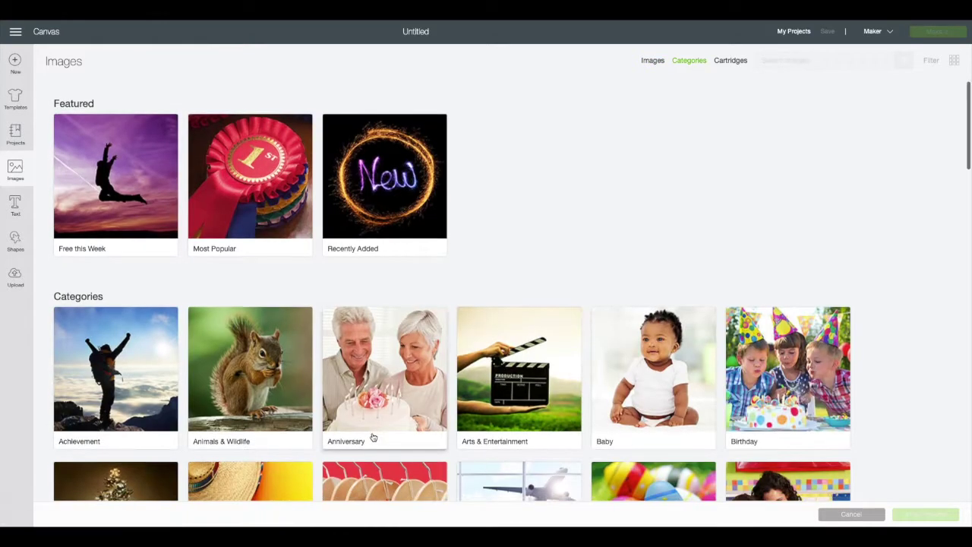
Step: Search the Disney/Pixar image collection for 'castle', then clear the search
scroll(373, 438, "down", 8)
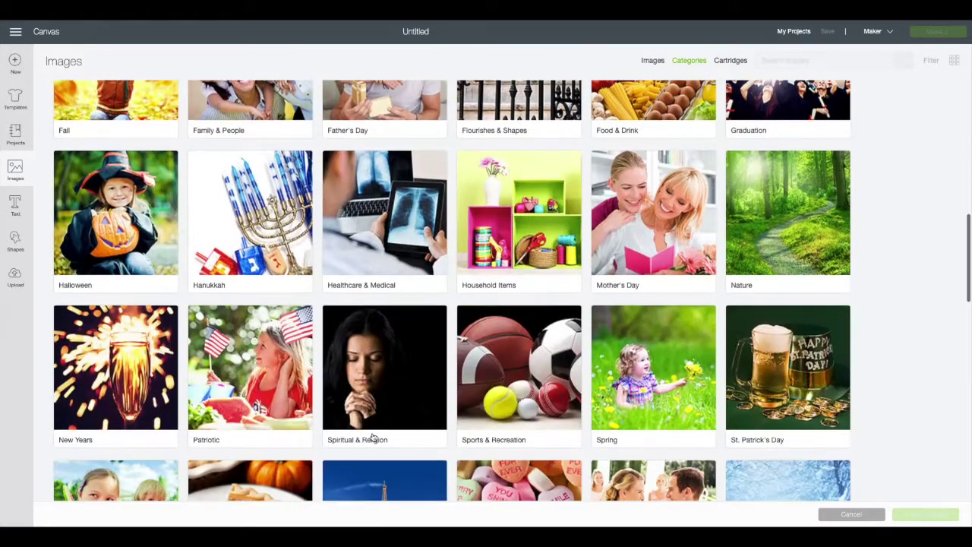
scroll(373, 438, "down", 5)
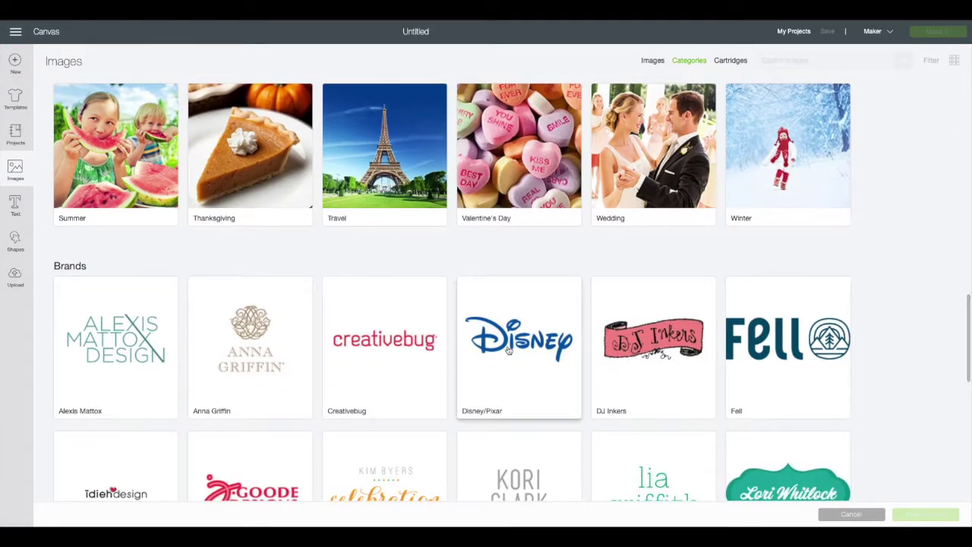
left_click(509, 349)
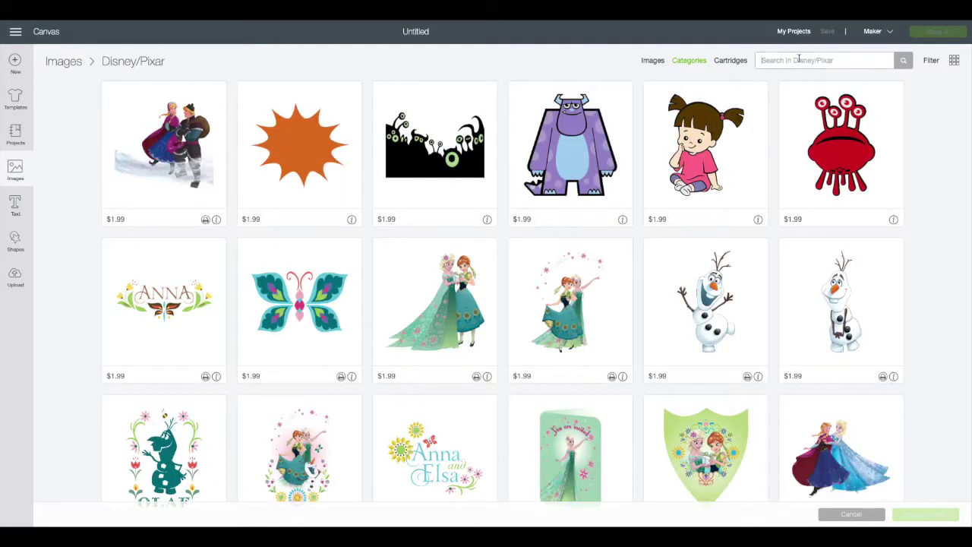
left_click(800, 59)
type("castle")
key("Return")
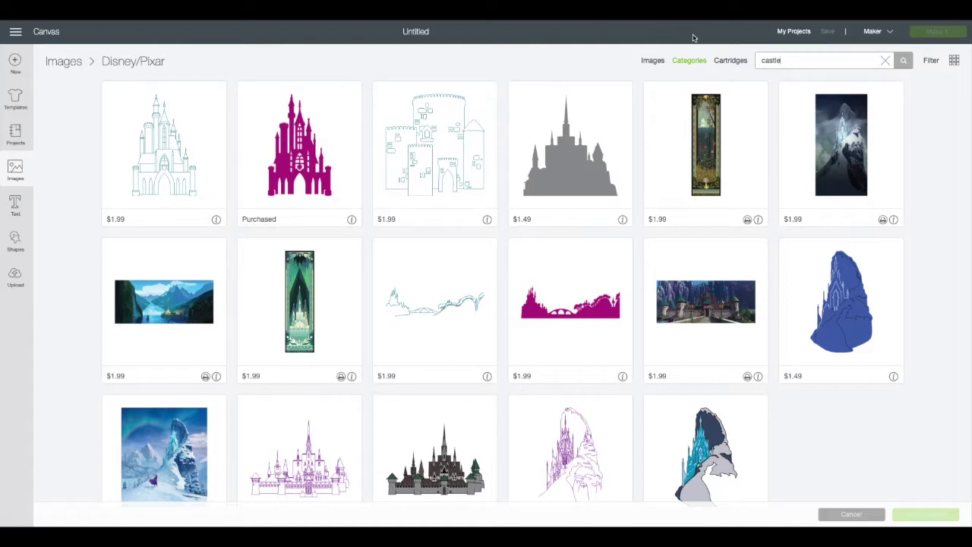
left_click(886, 60)
Step: Filter the full image library to Purchased and insert the castle image (3.216 x 5 in)
left_click(655, 61)
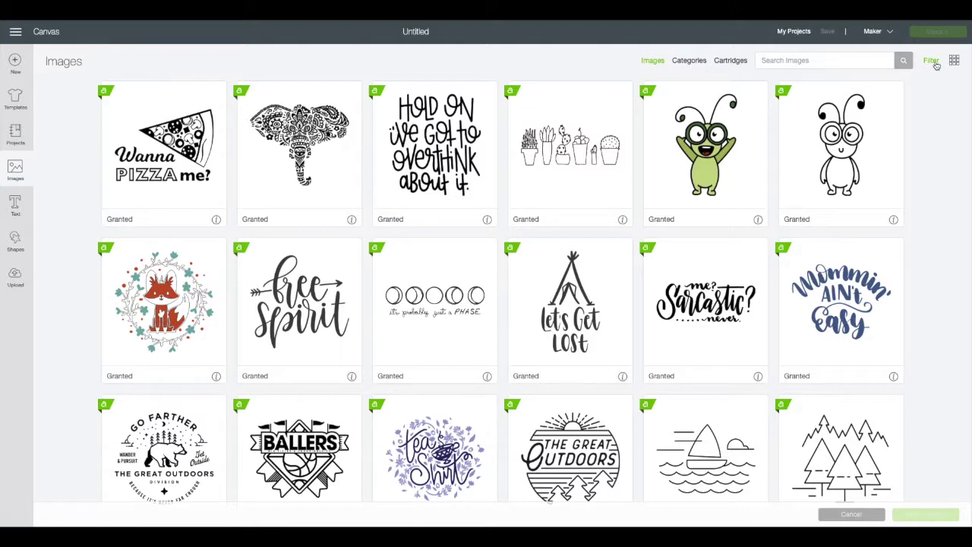
left_click(937, 66)
left_click(831, 156)
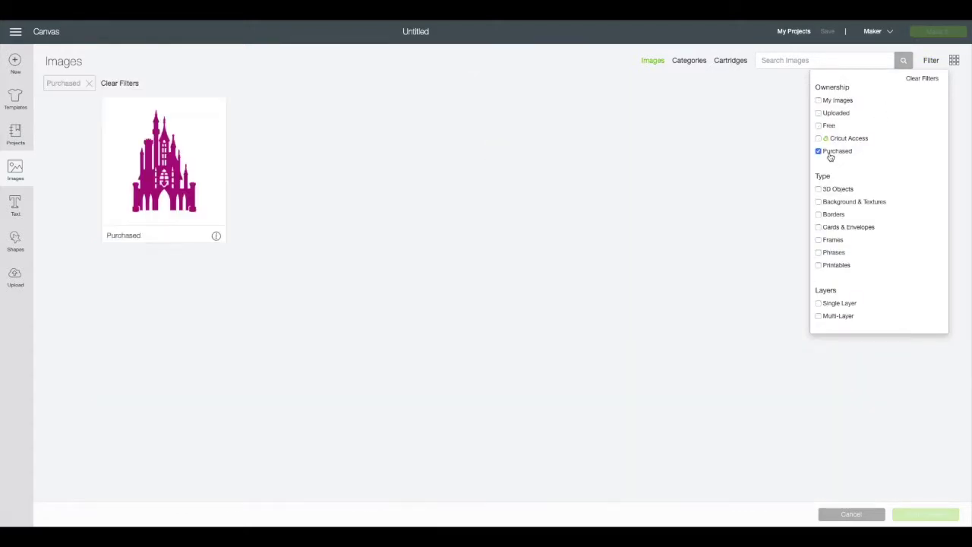
left_click(186, 149)
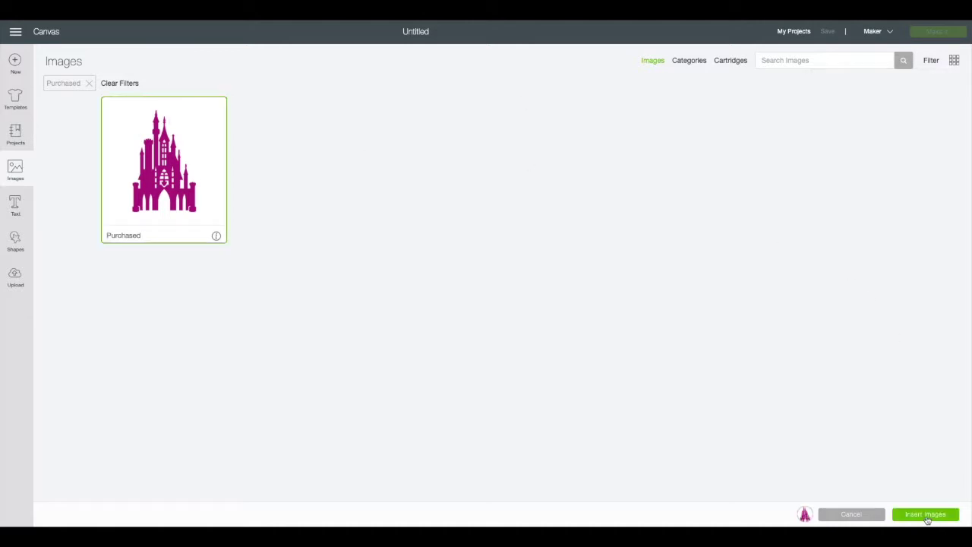
left_click(926, 515)
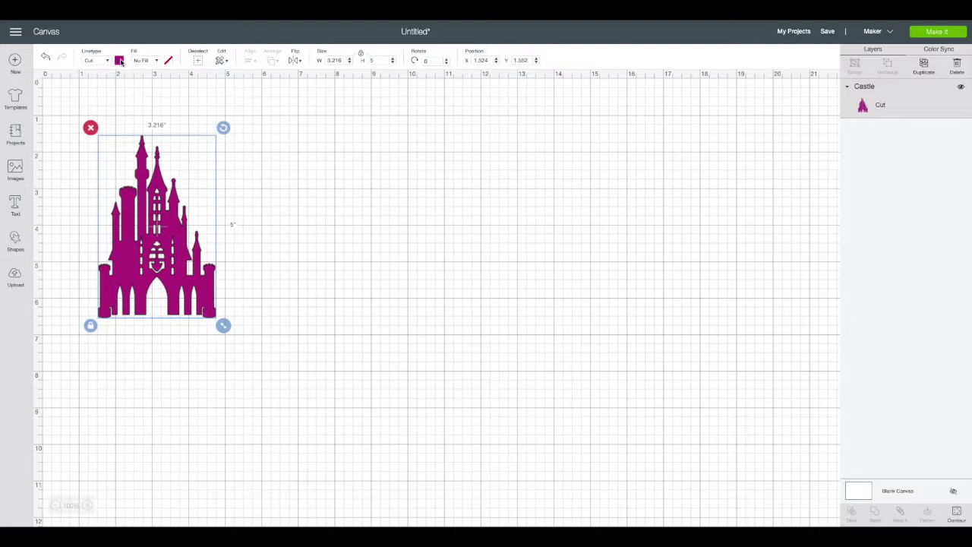
Step: Recolour the castle from magenta to black and bring up its Hide Contour window
left_click(120, 62)
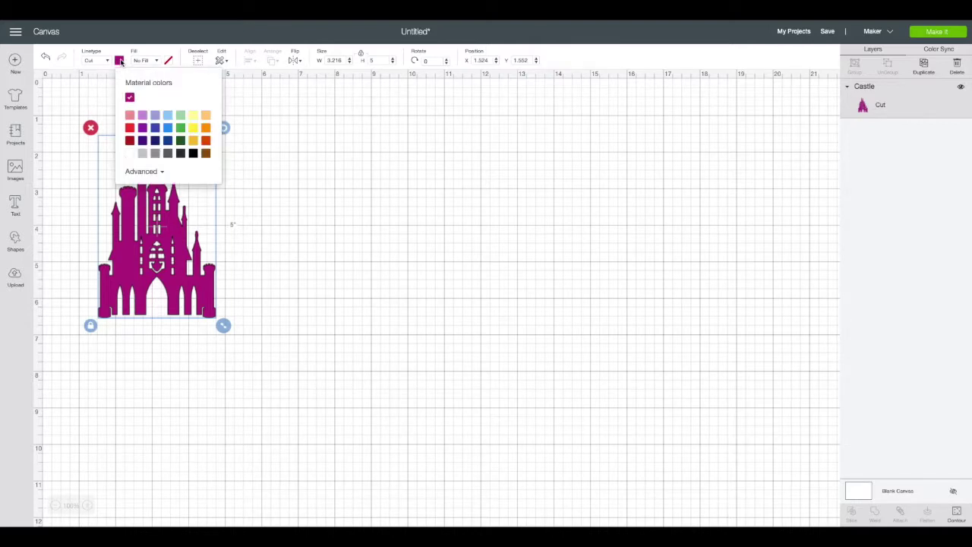
left_click(193, 154)
left_click(119, 62)
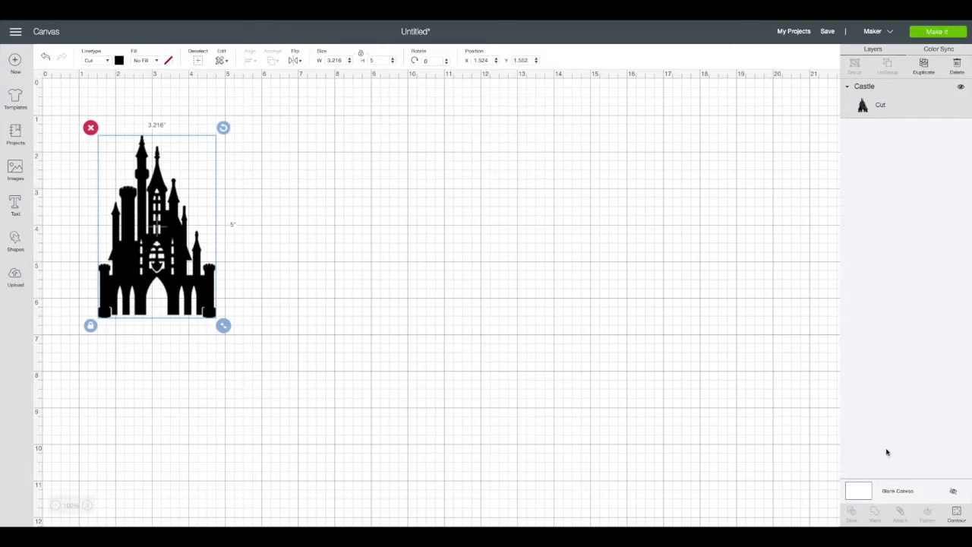
left_click(957, 513)
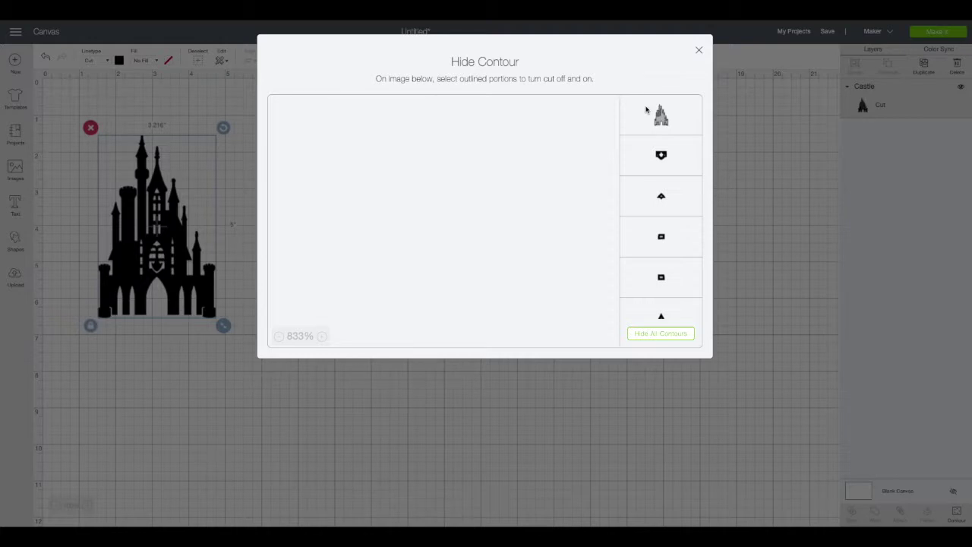
Step: Hide the castle's door and first inner window contours one by one
left_click(682, 169)
left_click(677, 199)
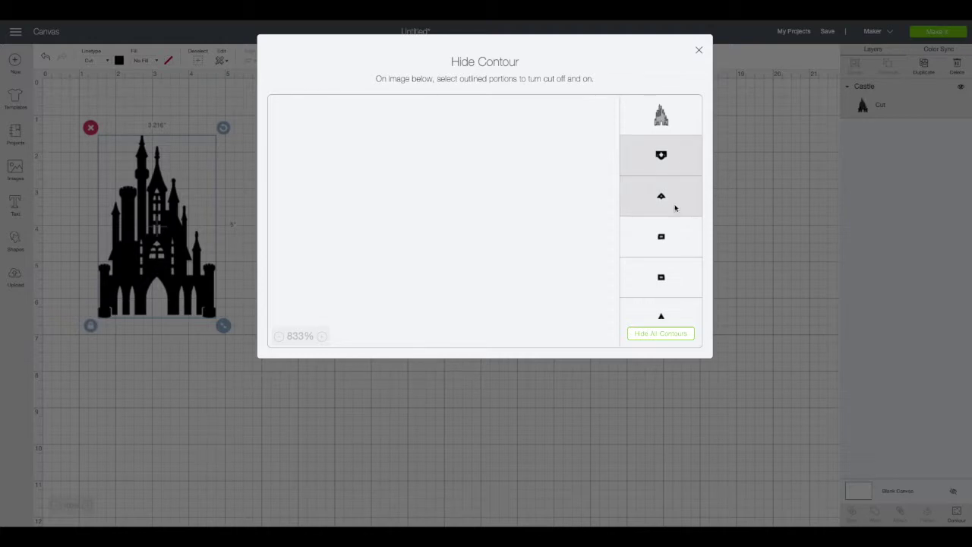
left_click(674, 241)
left_click(672, 277)
left_click(675, 310)
scroll(674, 308, "down", 5)
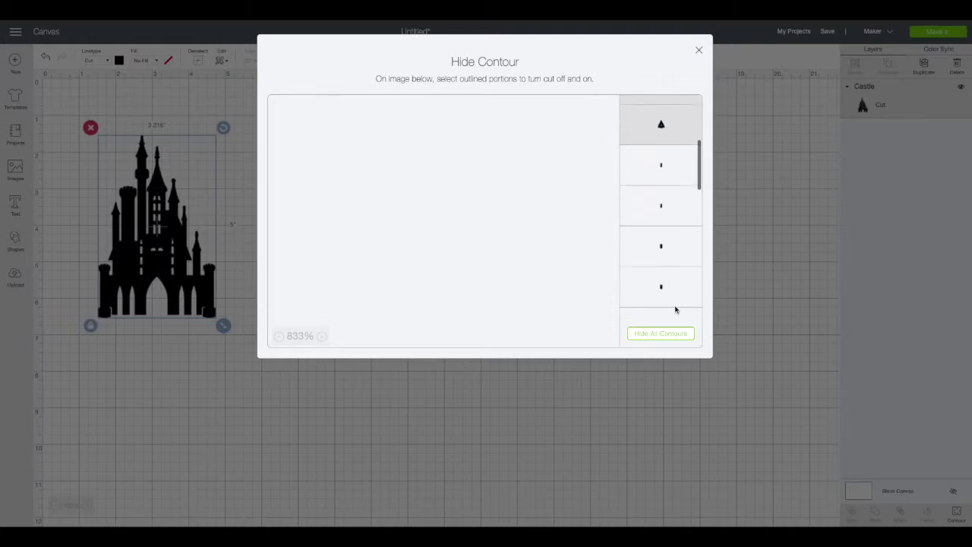
left_click(643, 126)
left_click(647, 174)
left_click(646, 221)
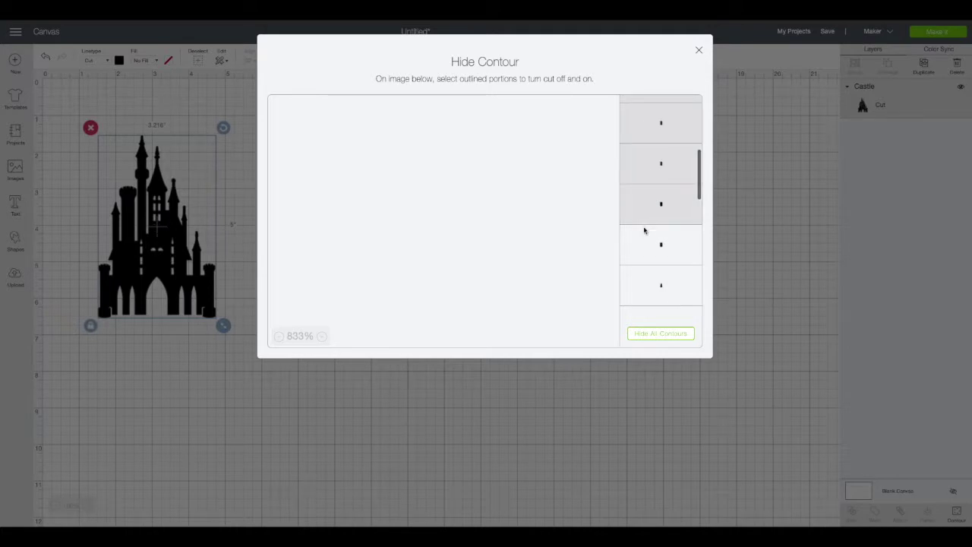
left_click(645, 253)
left_click(644, 287)
Step: Hide the next batch of tiny window and arched contours in the castle
scroll(643, 282, "down", 3)
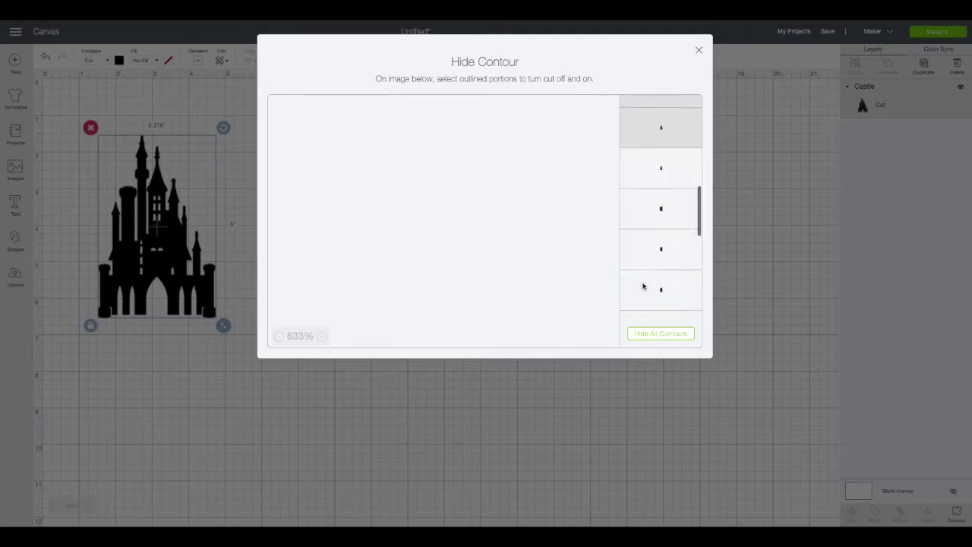
left_click(651, 176)
left_click(651, 217)
left_click(648, 250)
left_click(647, 283)
scroll(646, 283, "down", 3)
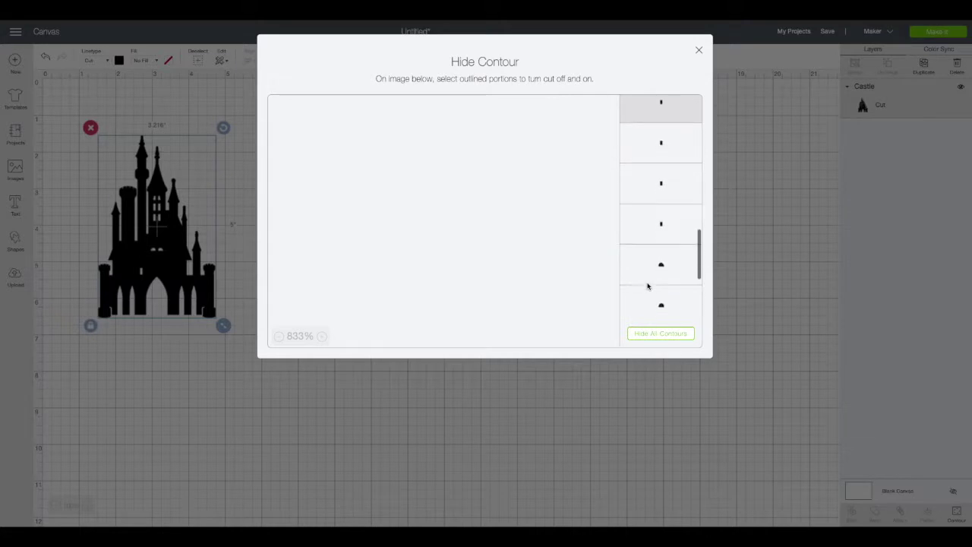
left_click(659, 132)
left_click(667, 191)
left_click(664, 232)
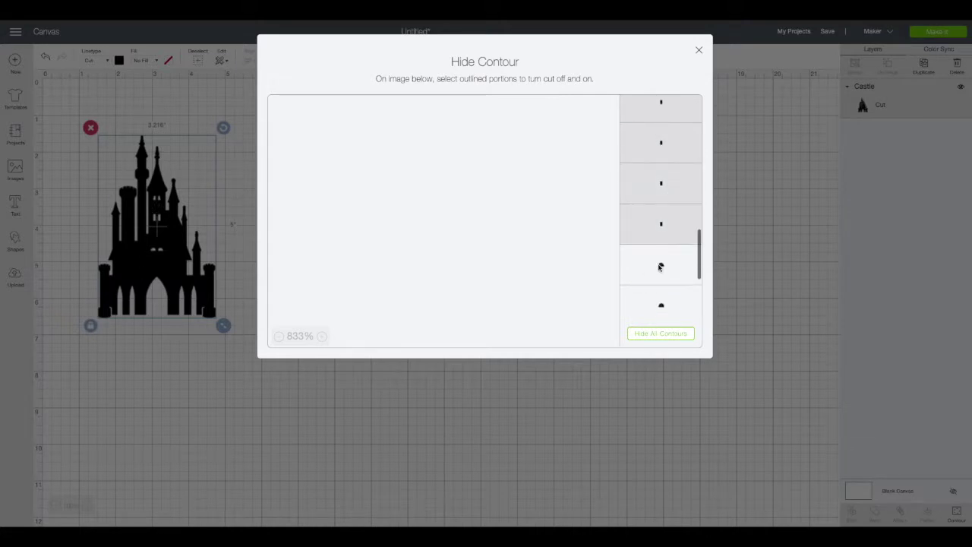
left_click(661, 266)
left_click(660, 307)
Step: Hide the remaining inner pieces, apply Hide All Contours, and close the window
scroll(660, 301, "down", 3)
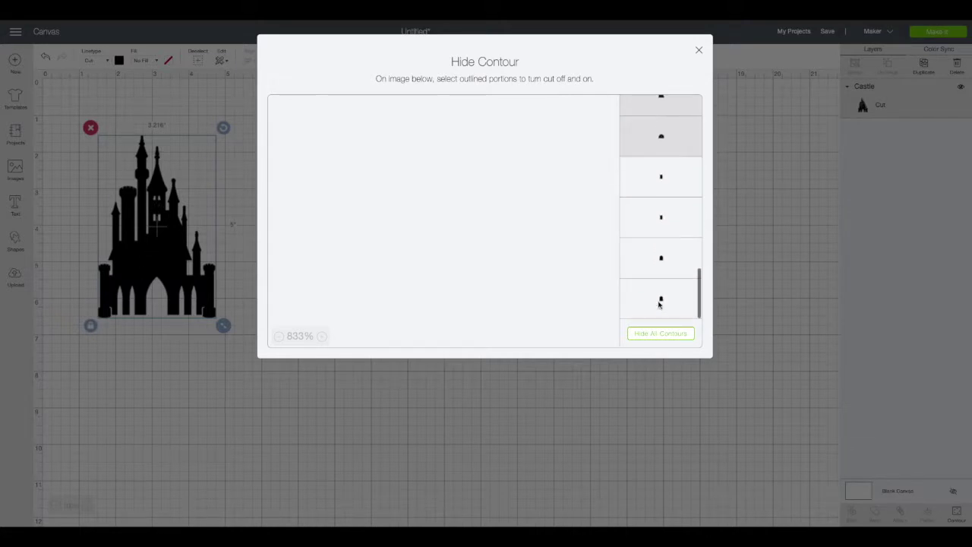
left_click(650, 178)
left_click(648, 215)
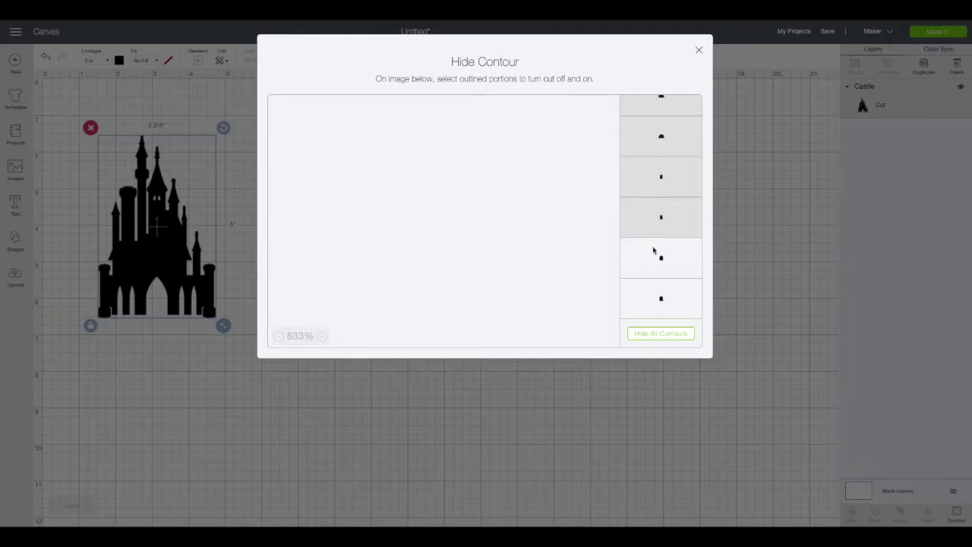
left_click(652, 249)
left_click(647, 307)
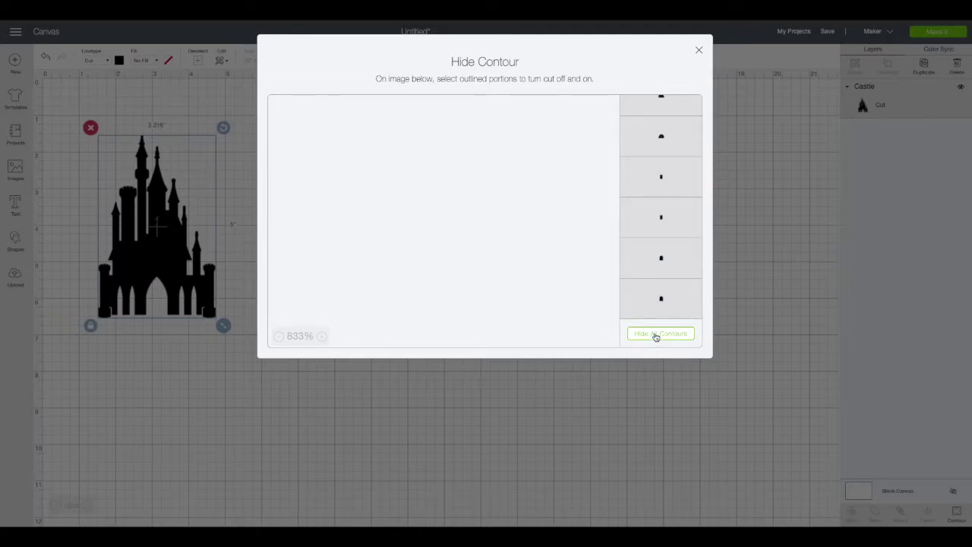
left_click(655, 337)
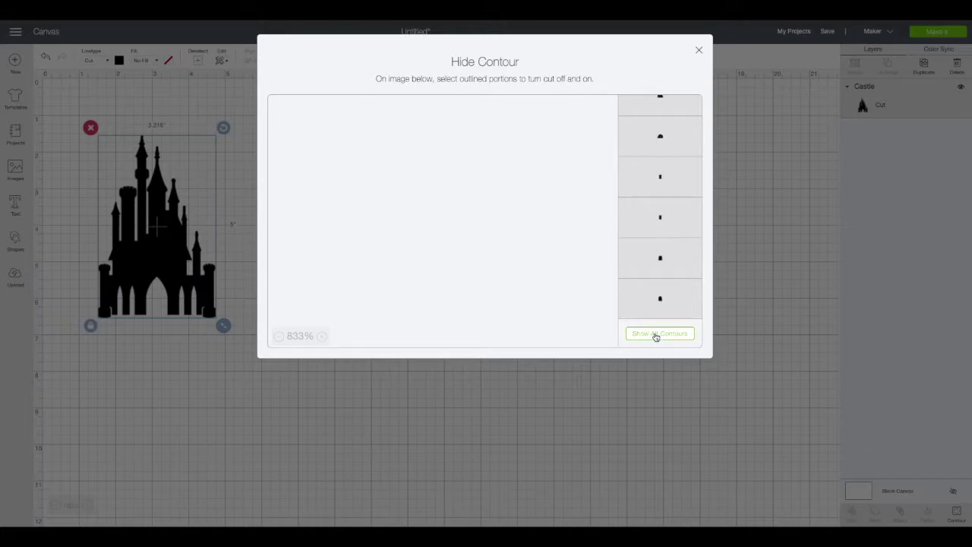
left_click(698, 52)
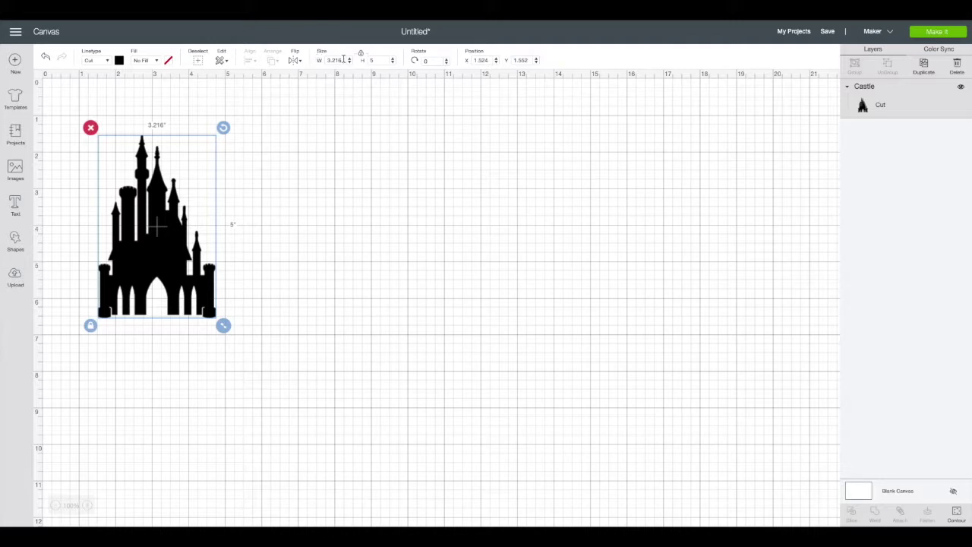
Step: Resize the castle to 2.5 inches wide (3.887 in tall) with proportions locked
left_click(343, 59)
type("2.5")
key("Return")
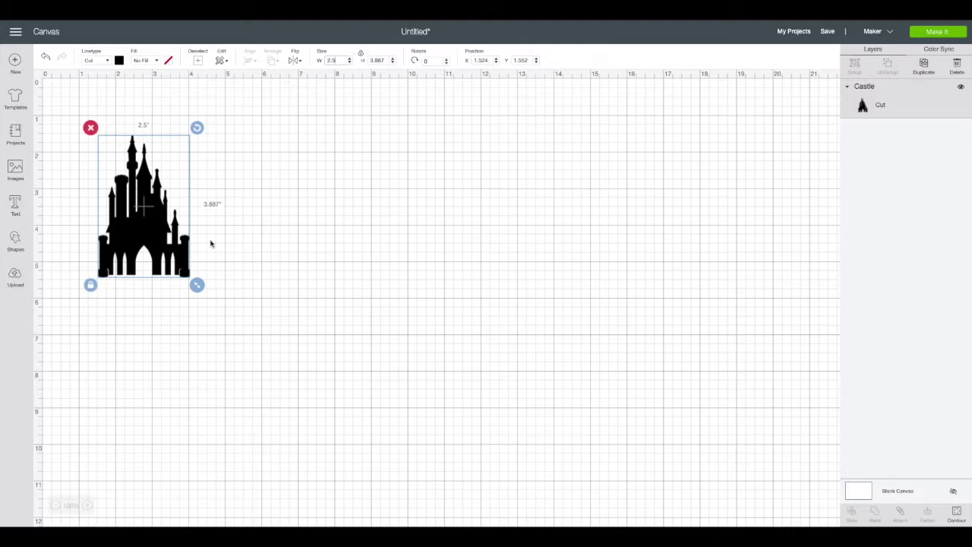
left_click(240, 257)
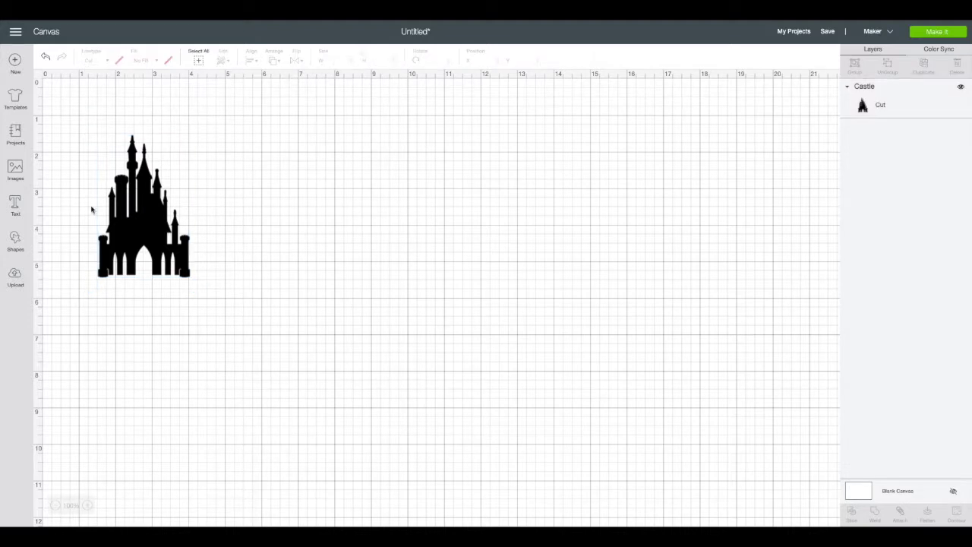
left_click(15, 206)
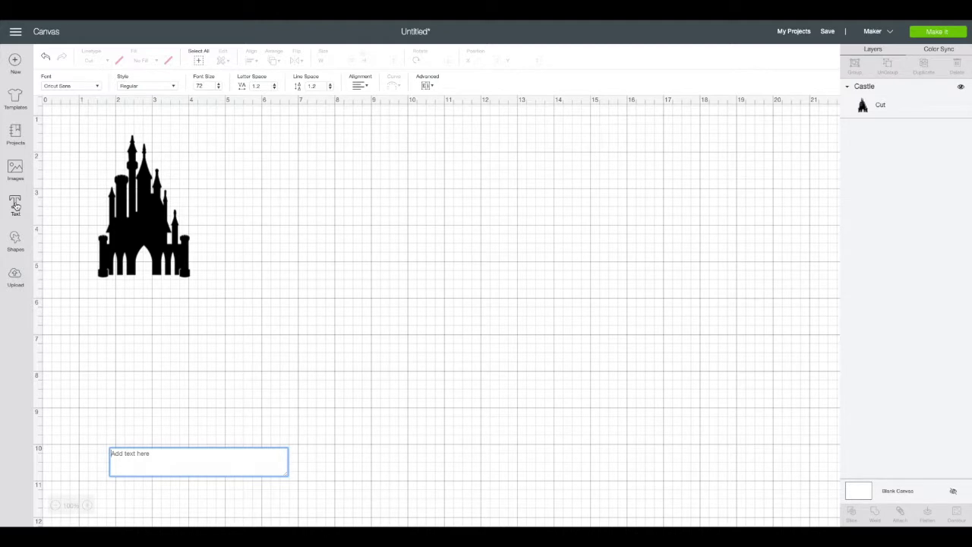
Step: Type 'Alisha' into the text box and search the font list for 'babette'
type("Alis")
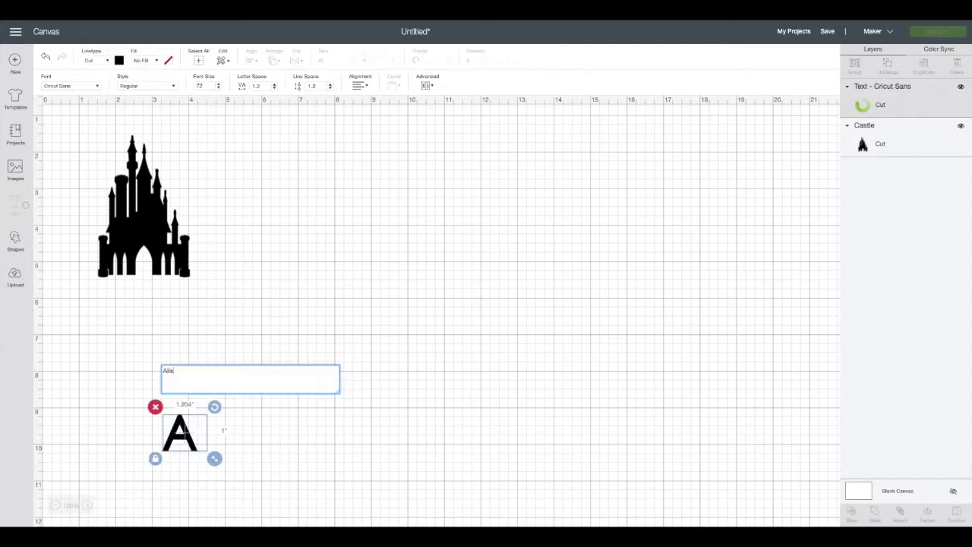
type("ha")
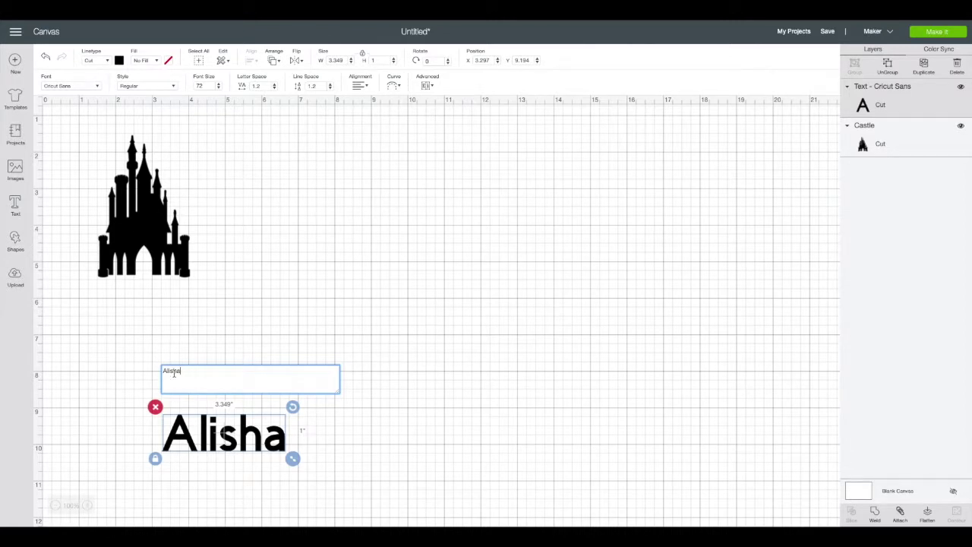
left_click_drag(187, 372, 148, 373)
left_click(99, 87)
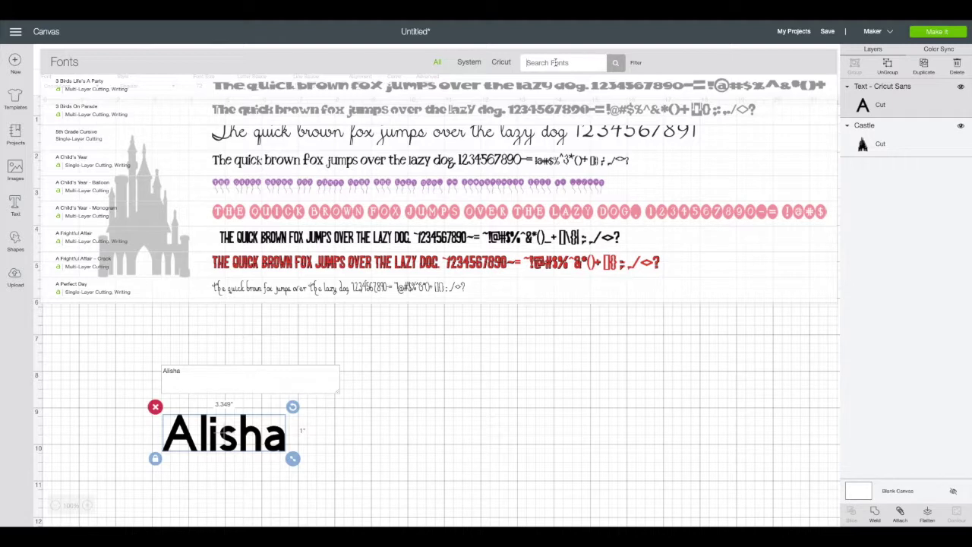
left_click(556, 63)
type("babe")
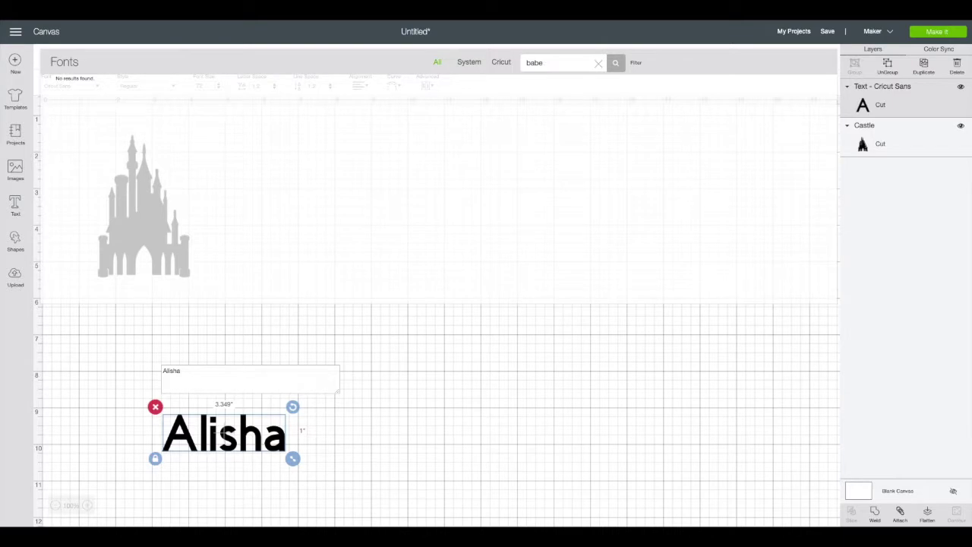
type("tte")
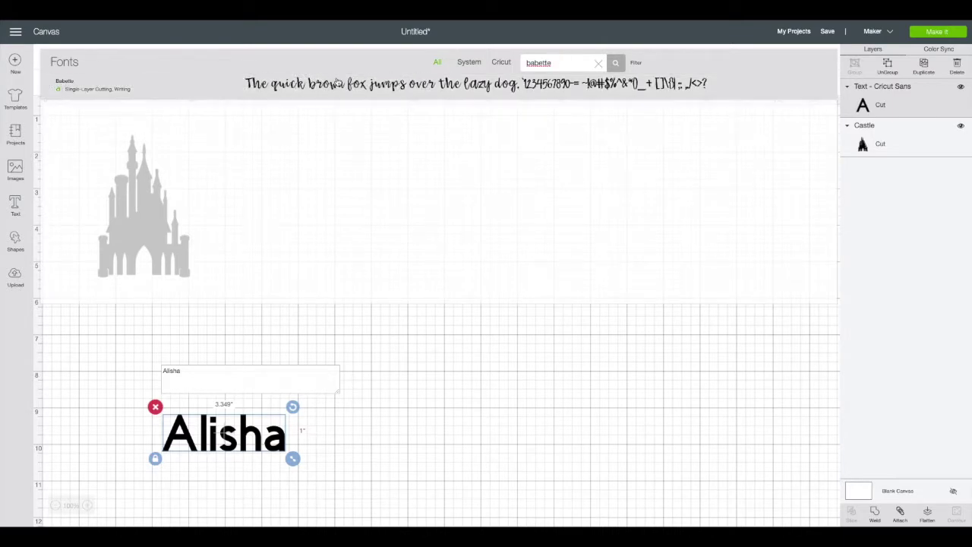
Step: Set Alisha in Babette, colour it red, and move it up beside the castle
left_click(338, 82)
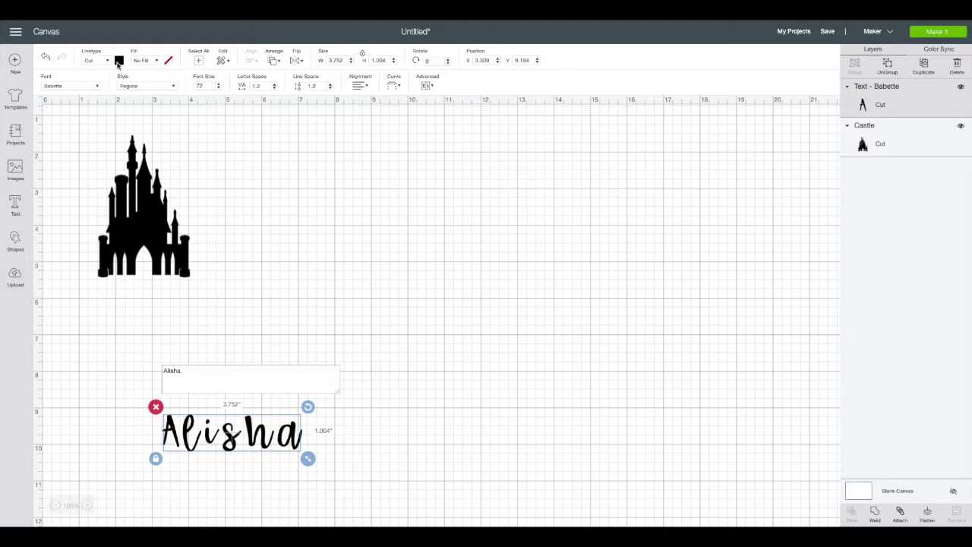
left_click(118, 63)
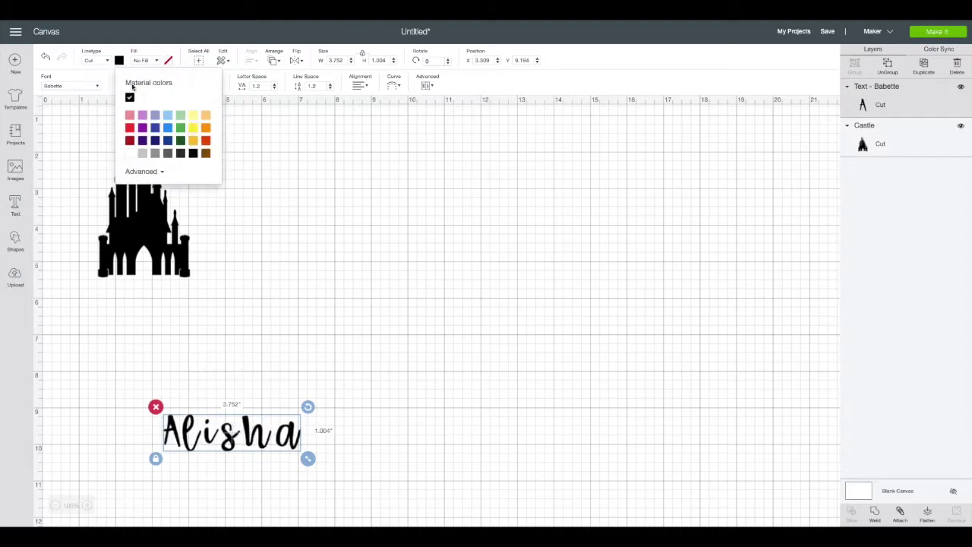
left_click(133, 128)
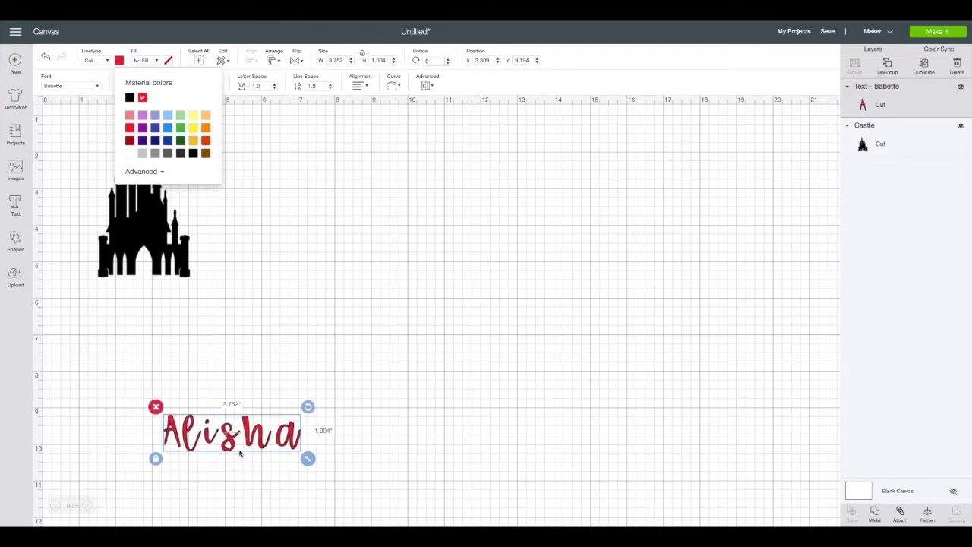
left_click(248, 372)
left_click_drag(249, 441, 315, 246)
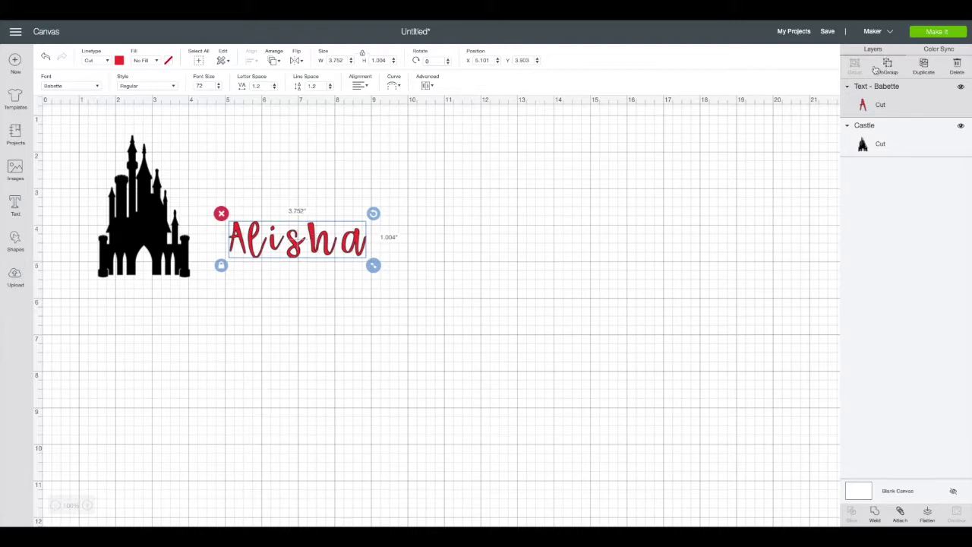
Step: Ungroup Alisha into letters and slide the a, s and A inward to close gaps
right_click(315, 236)
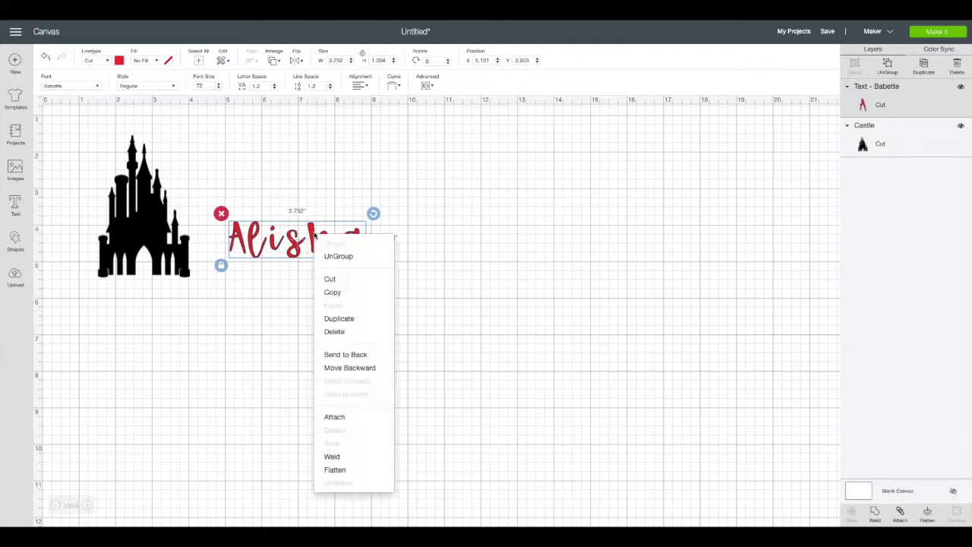
left_click(335, 256)
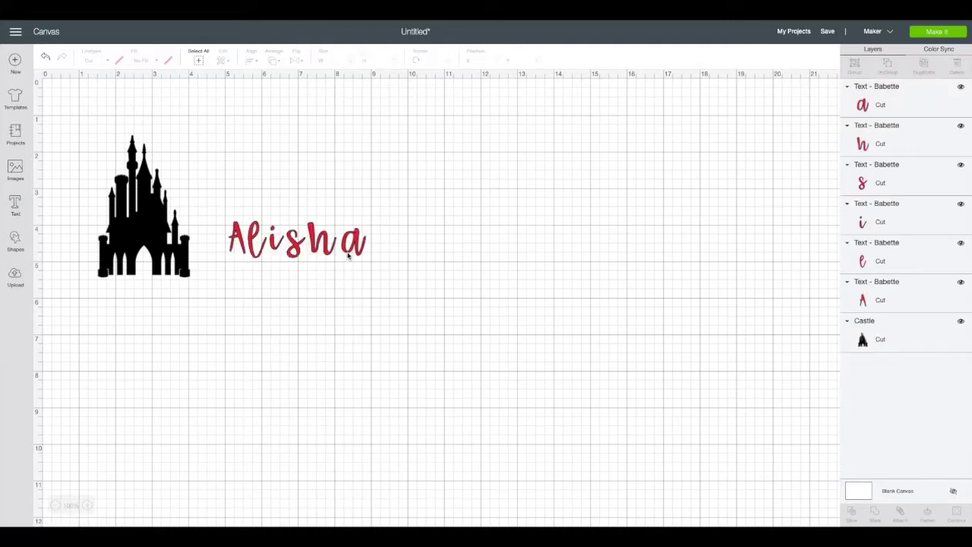
left_click(351, 242)
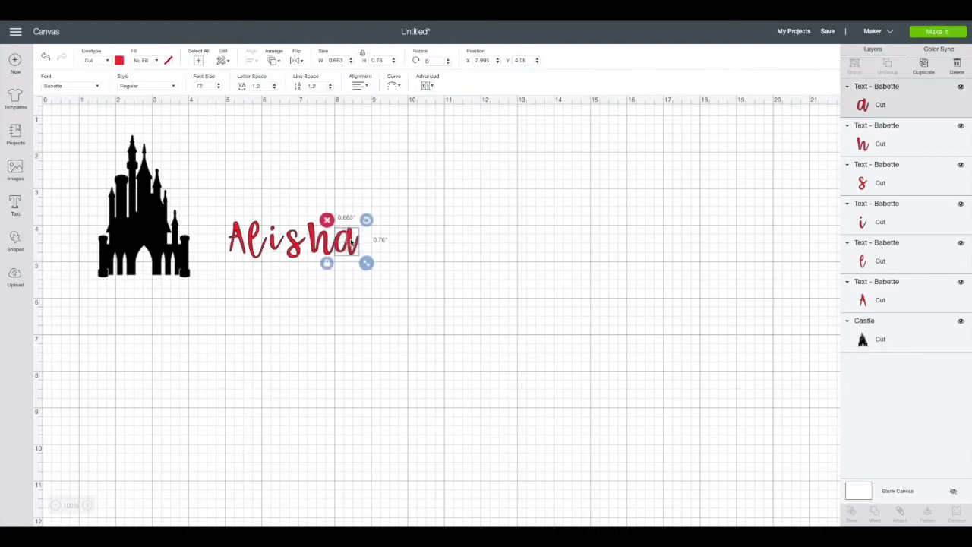
left_click_drag(352, 241, 302, 243)
left_click(296, 245)
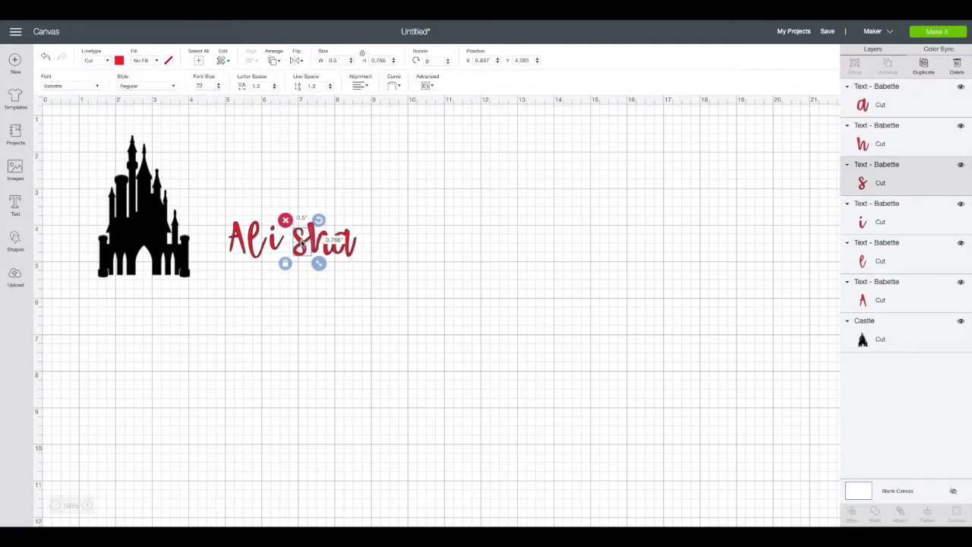
left_click_drag(276, 242, 307, 254)
left_click_drag(244, 245, 264, 249)
left_click(266, 291)
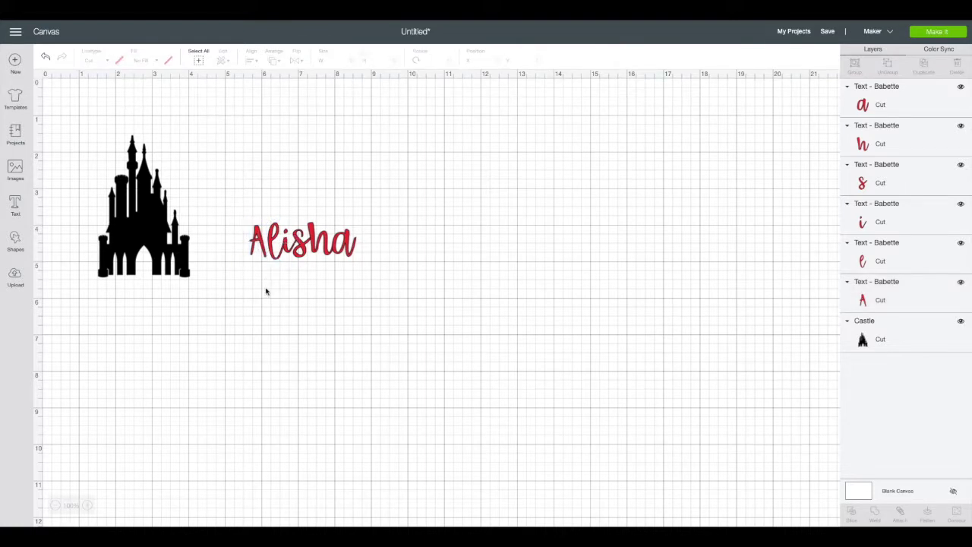
Step: Enlarge the capital A slightly and nudge it right until it touches 'lisha'
left_click(258, 231)
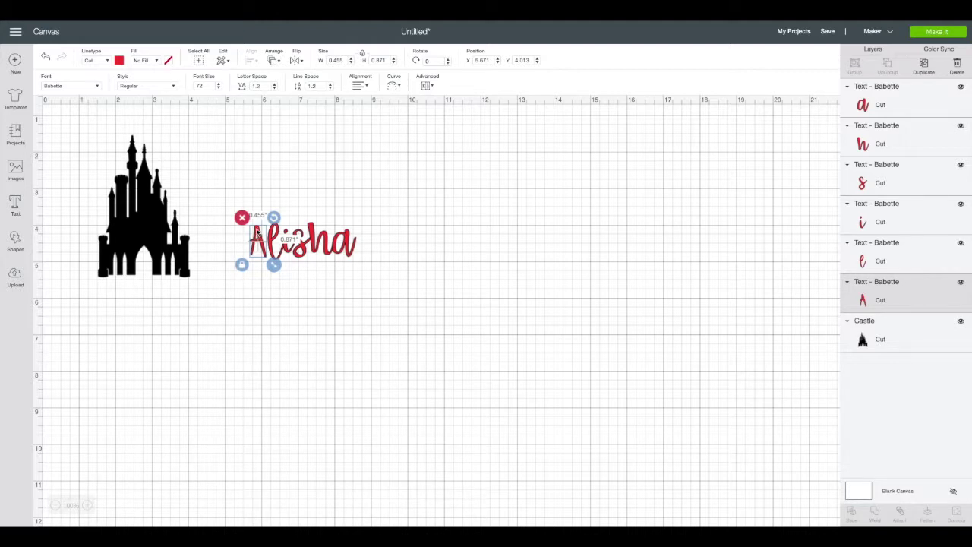
left_click_drag(275, 267, 289, 281)
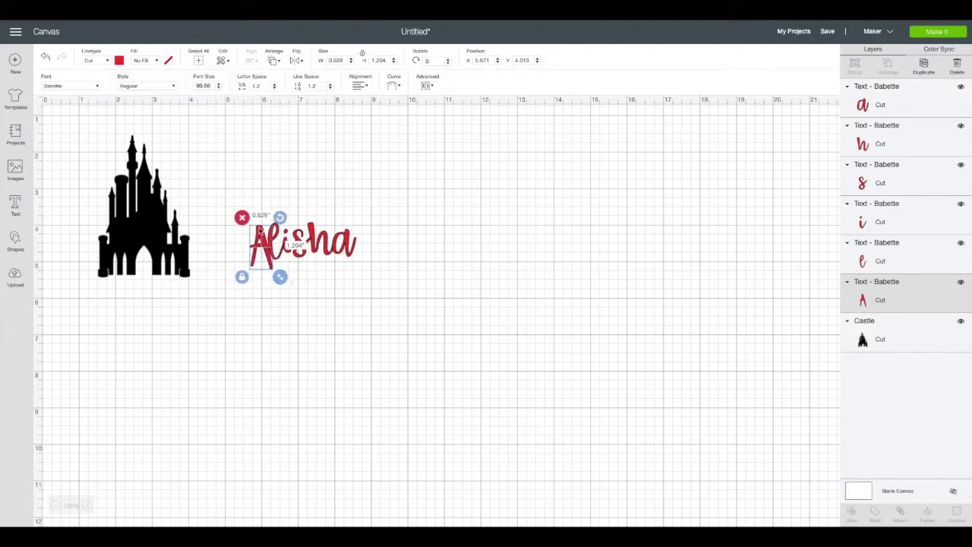
left_click_drag(262, 239, 258, 233)
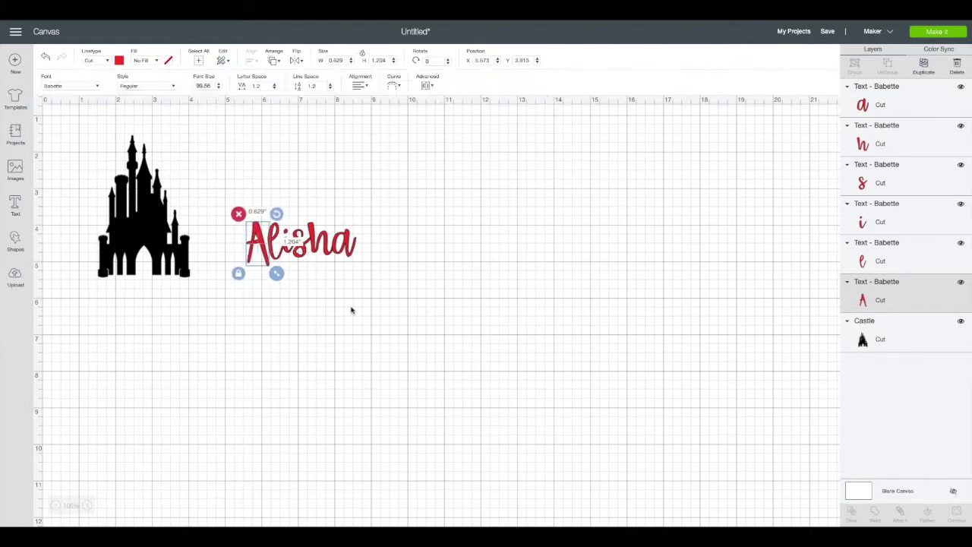
left_click(352, 310)
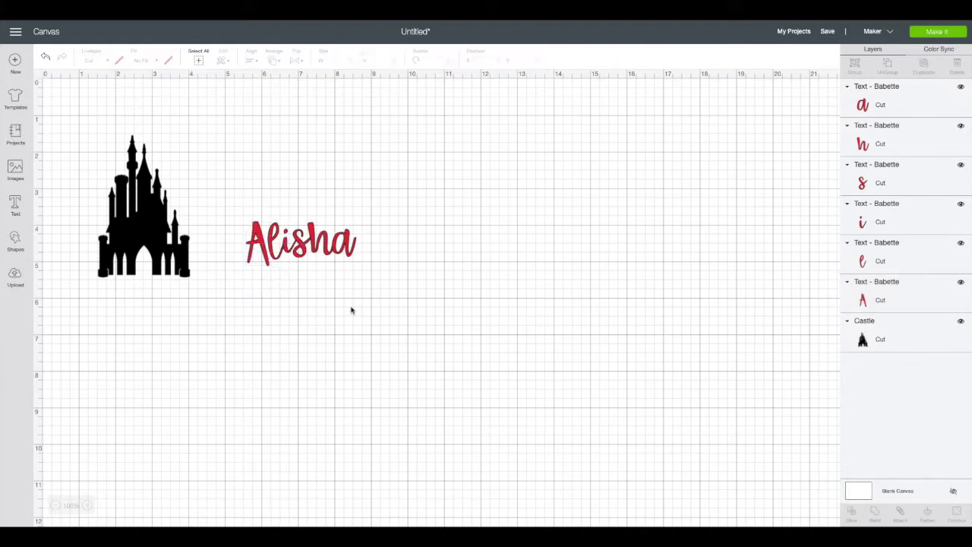
left_click(257, 232)
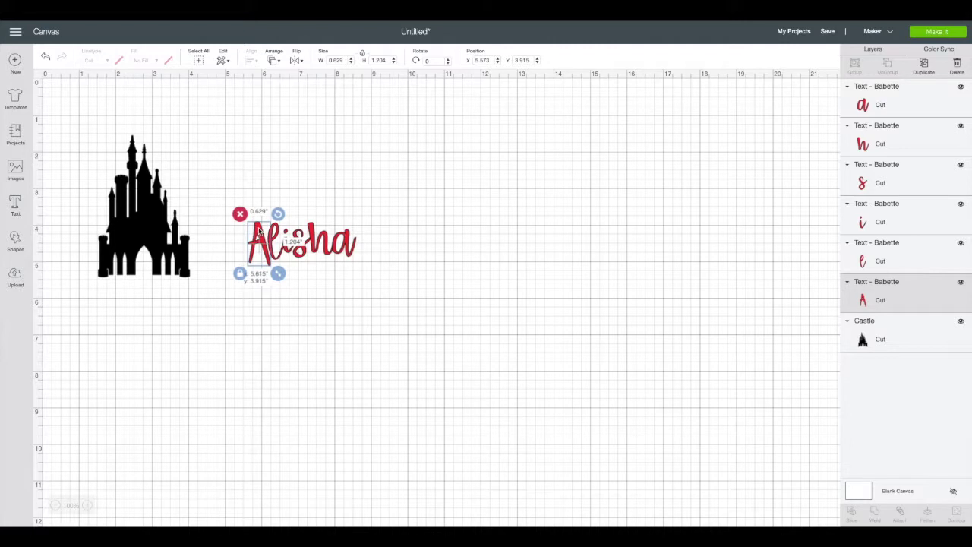
left_click_drag(258, 232, 261, 233)
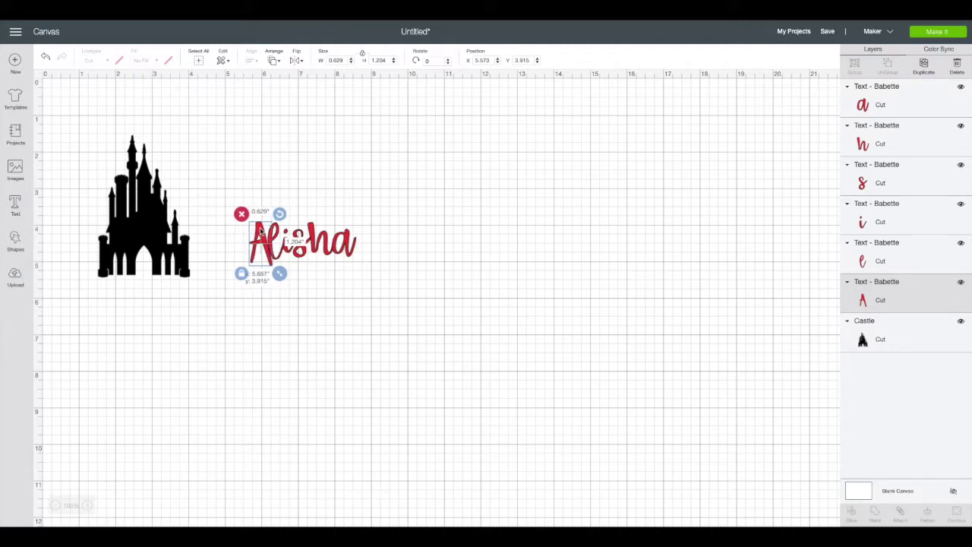
left_click(333, 298)
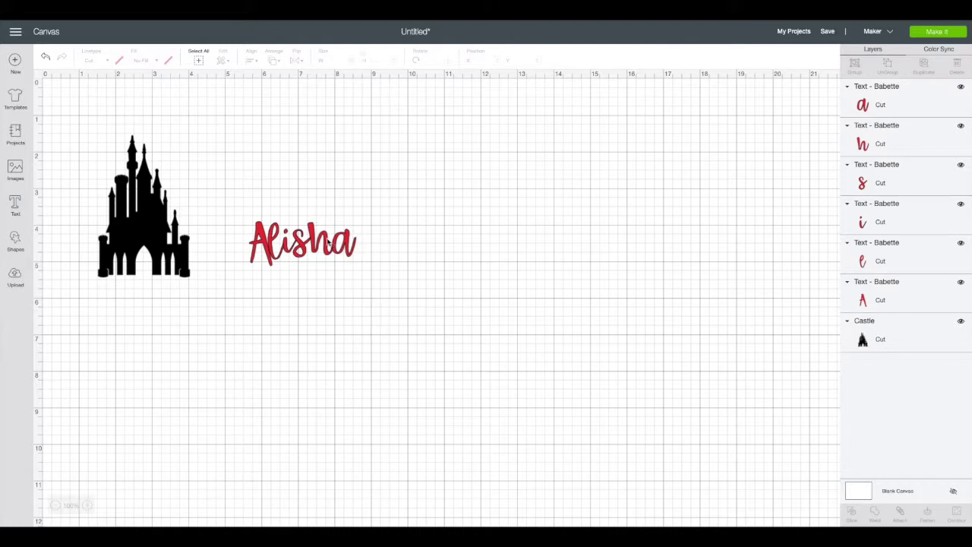
Step: Marquee-select the six red Alisha letters, weld them into one shape, and select it
left_click_drag(382, 305, 219, 198)
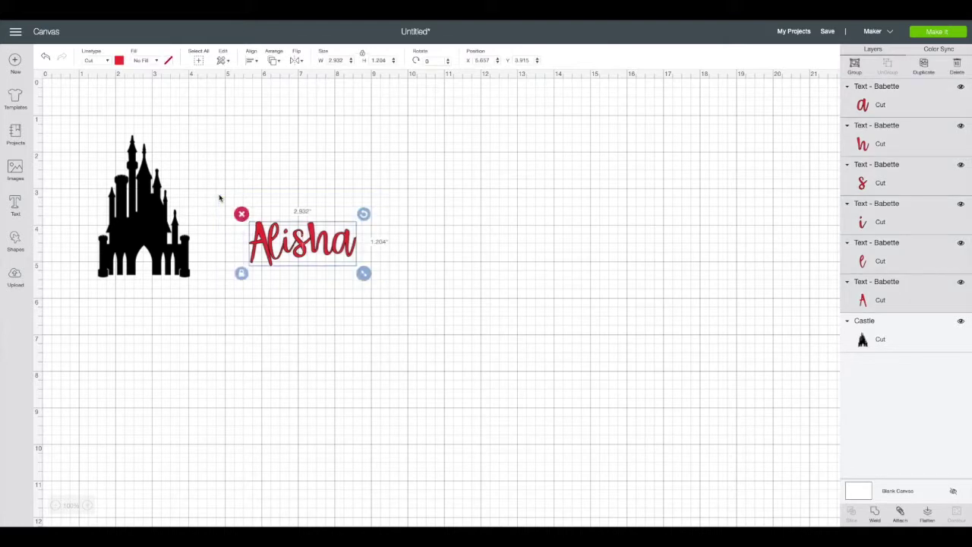
right_click(312, 234)
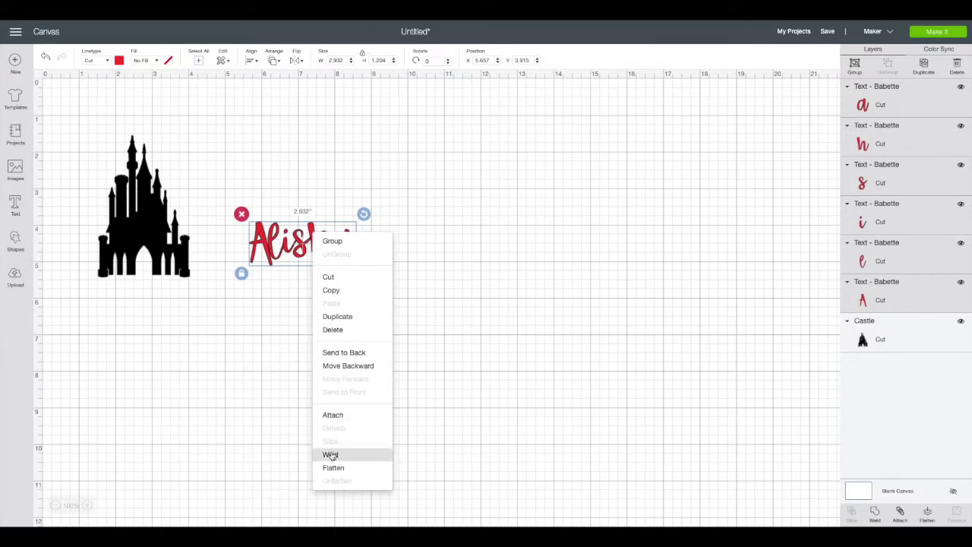
left_click(462, 274)
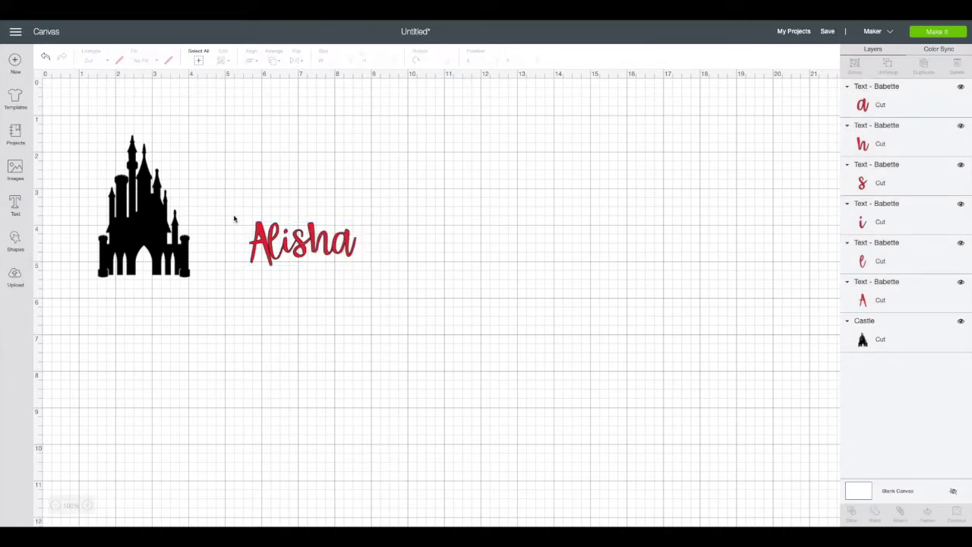
left_click_drag(234, 211, 380, 282)
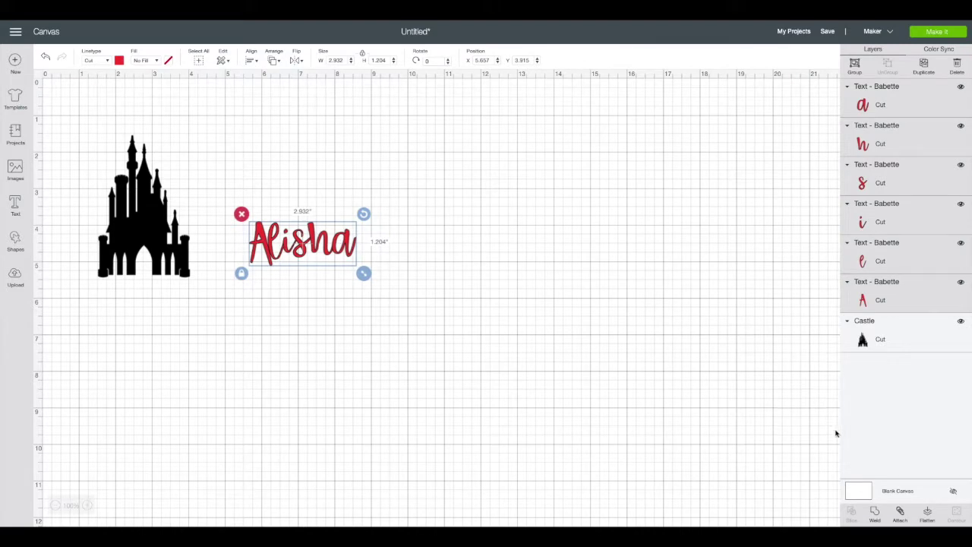
left_click(875, 514)
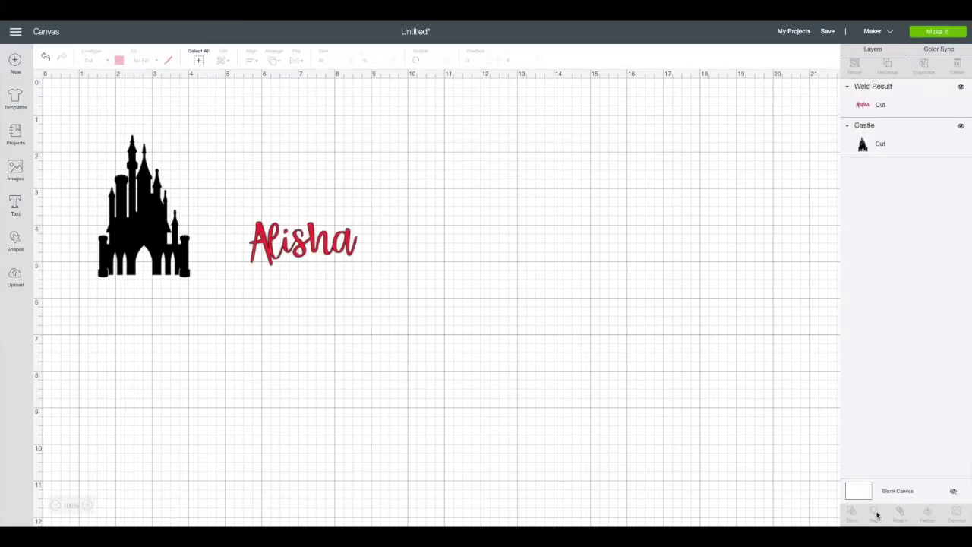
left_click(325, 237)
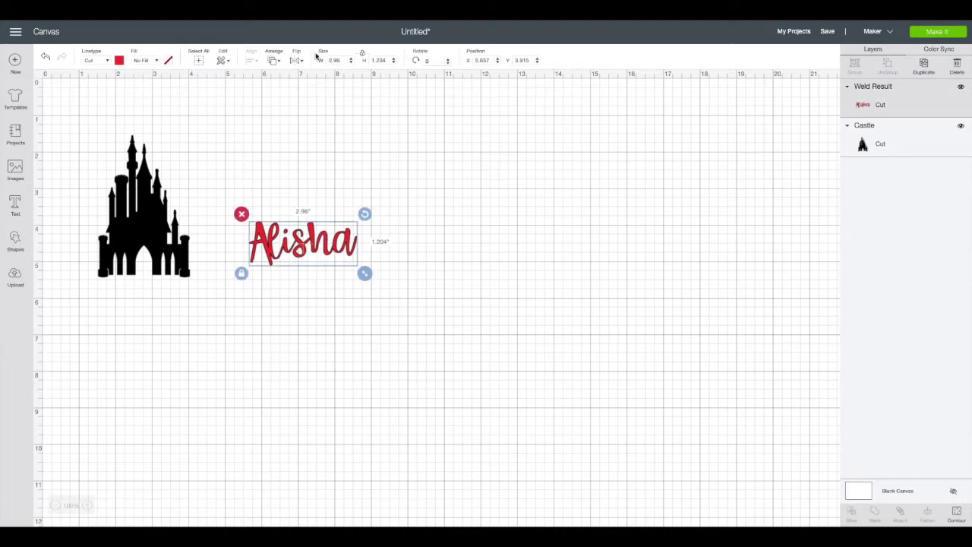
left_click(341, 61)
Step: Make the welded Alisha 3 inches wide and move it onto the castle's lower half
type("3")
key("Return")
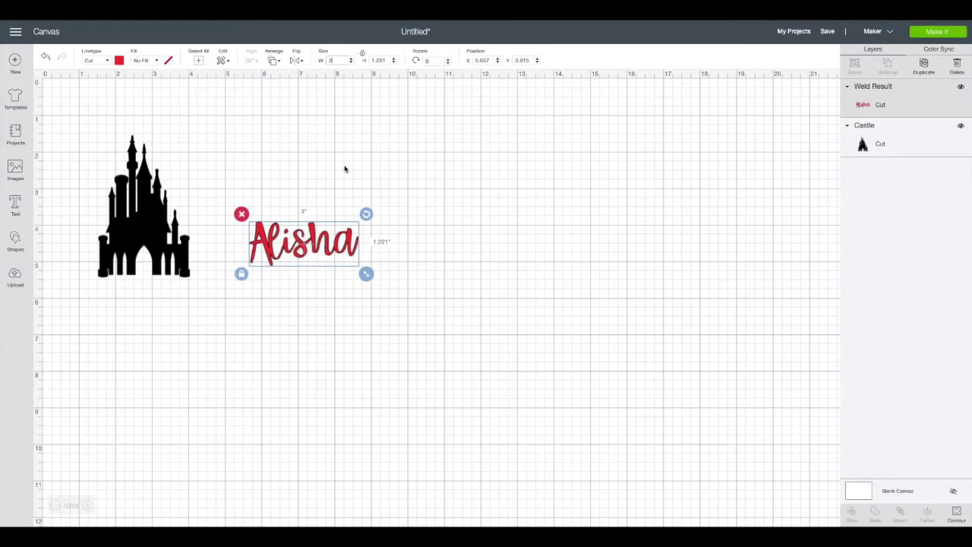
left_click_drag(310, 237, 153, 229)
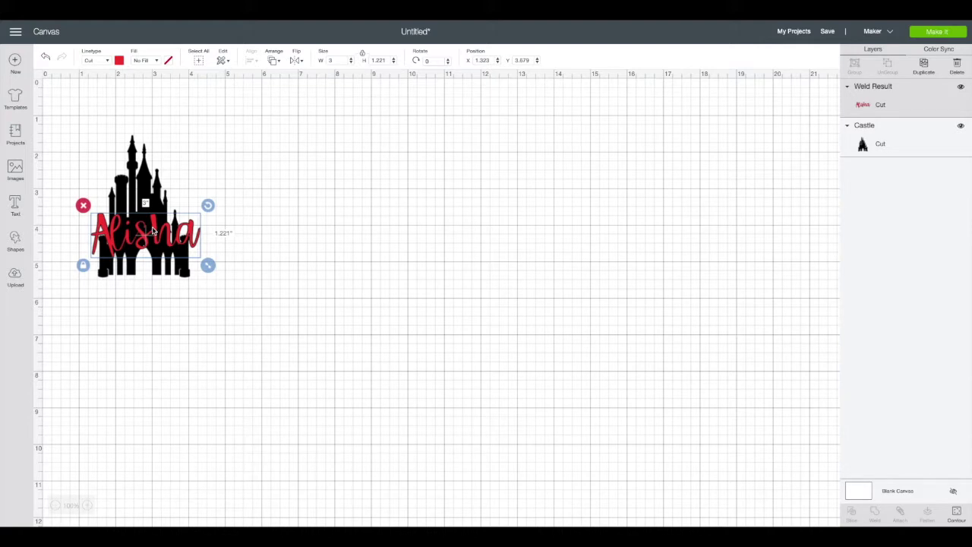
left_click(231, 300)
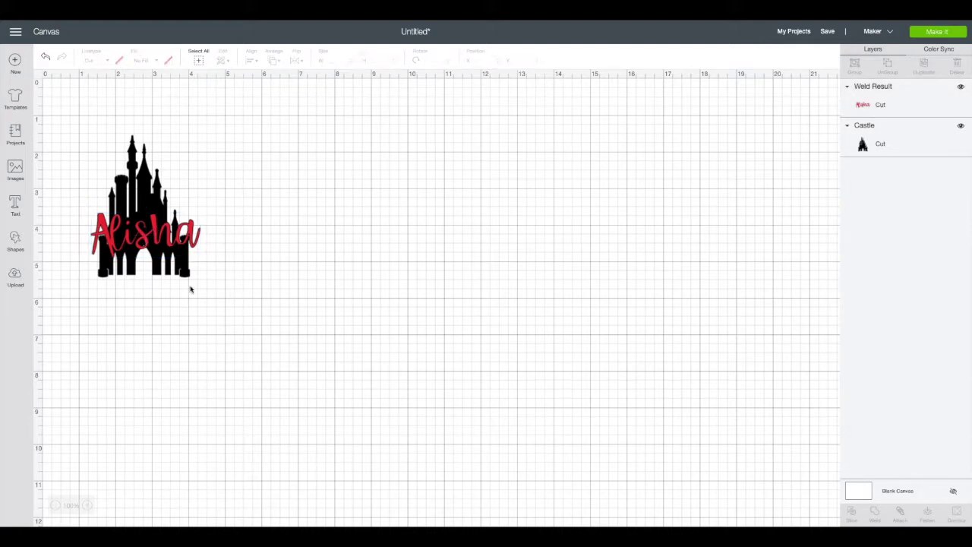
Step: Select the castle and name together and center them horizontally
left_click_drag(243, 329, 62, 111)
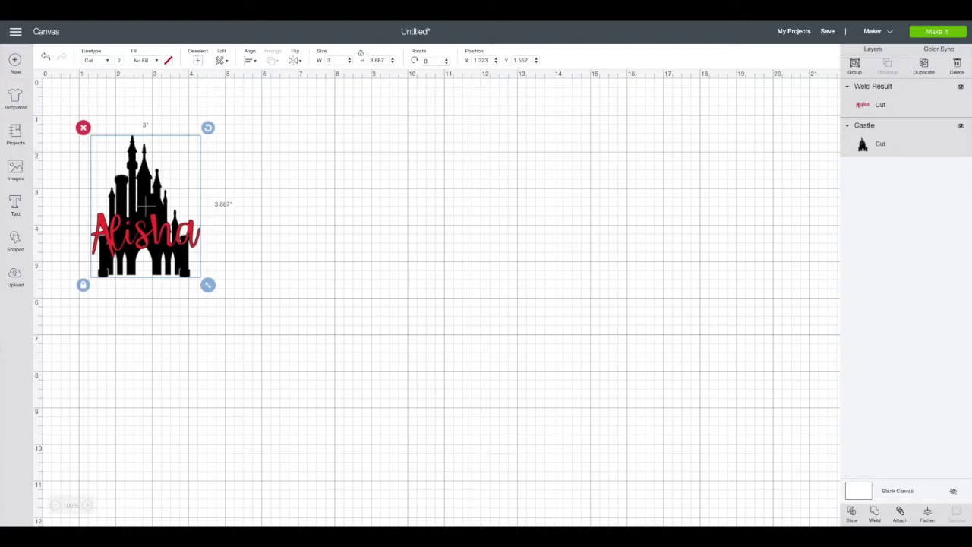
left_click(250, 61)
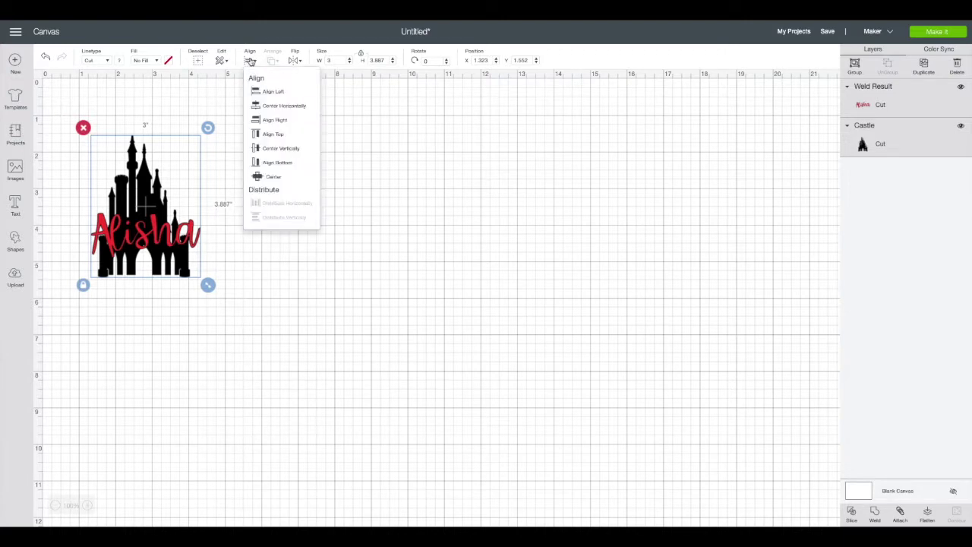
left_click(272, 111)
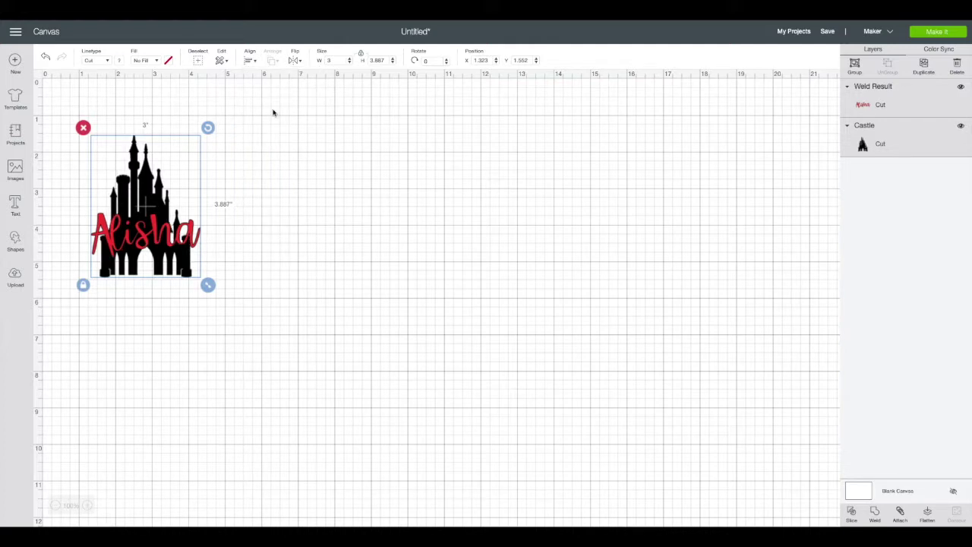
left_click(288, 264)
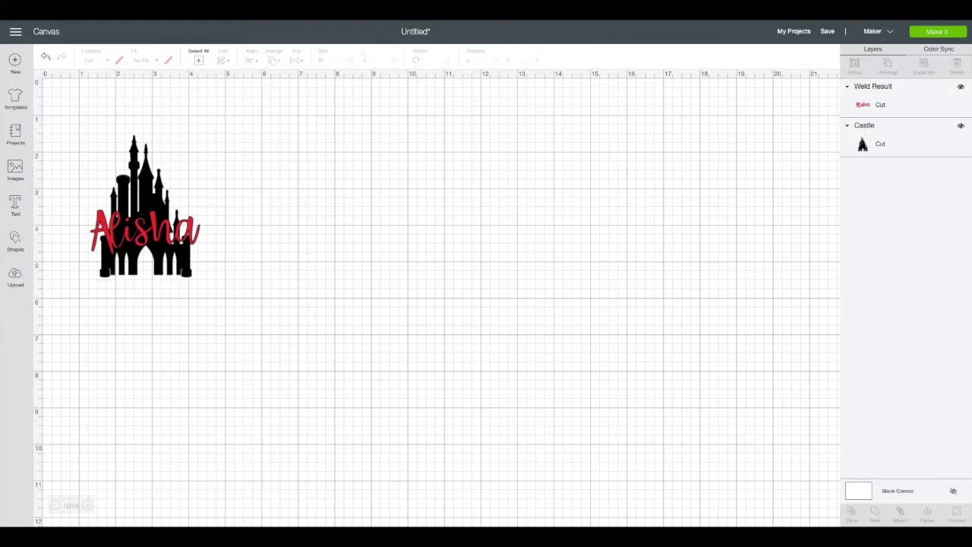
Step: Send the design to Make It, preview the red name mat and black castle mat, then continue
left_click(932, 36)
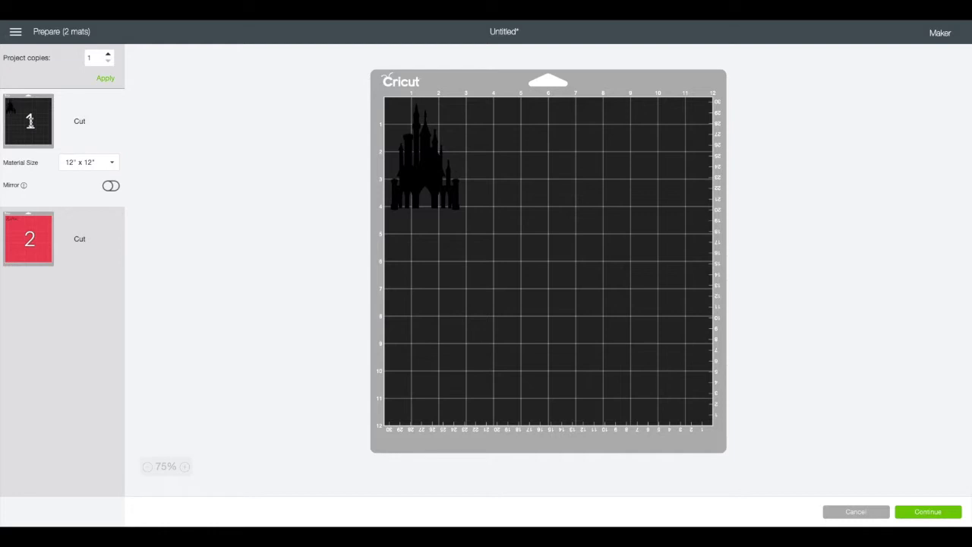
left_click(28, 241)
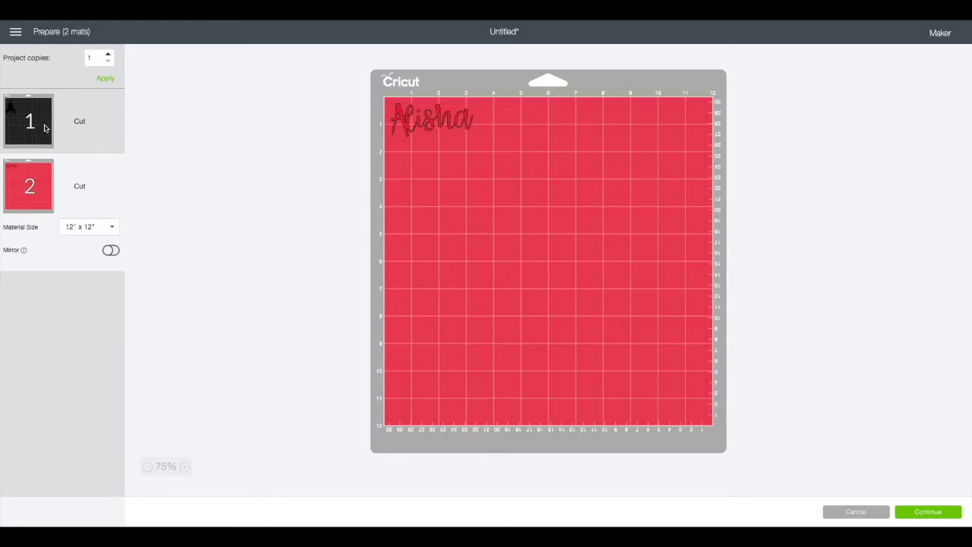
left_click(45, 128)
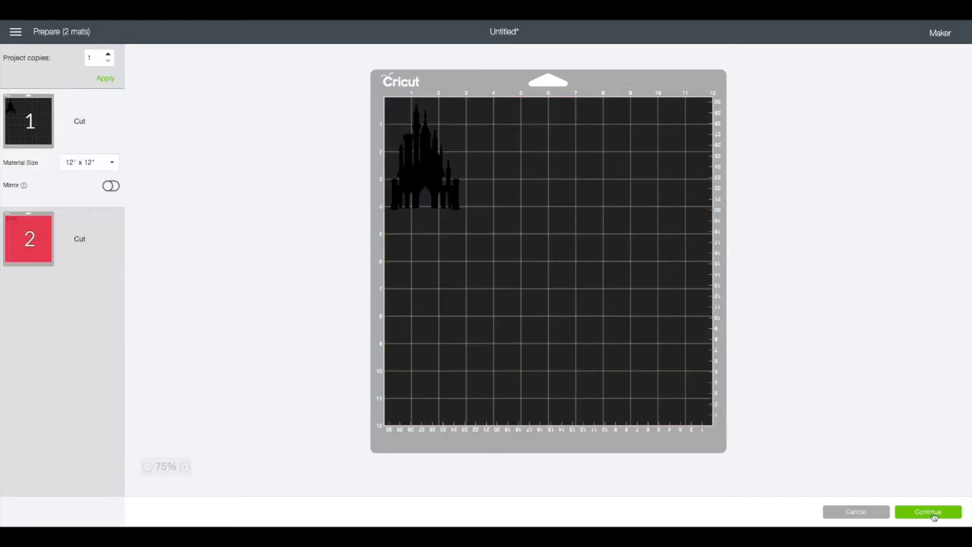
left_click(928, 512)
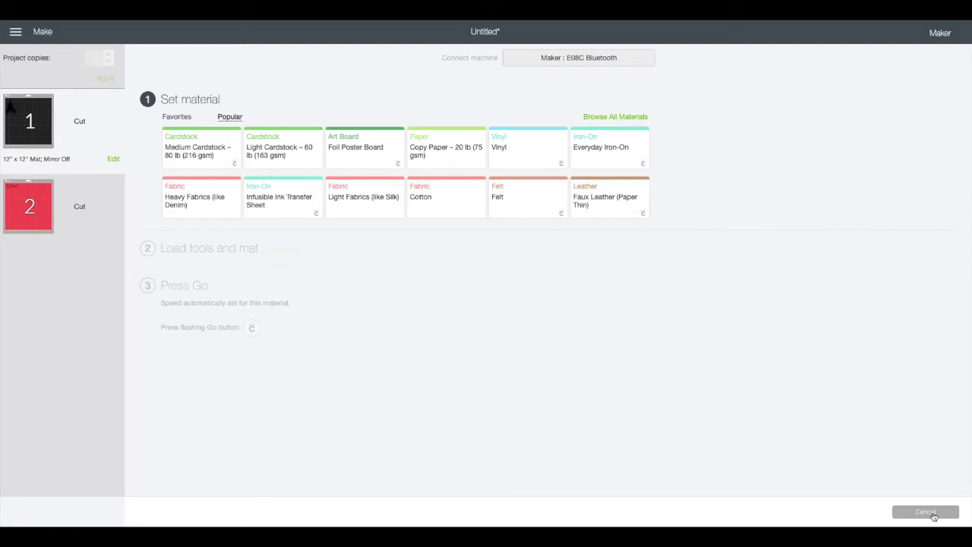
Step: Pick Premium Outdoor Vinyl from the Vinyl category of all materials
left_click(617, 117)
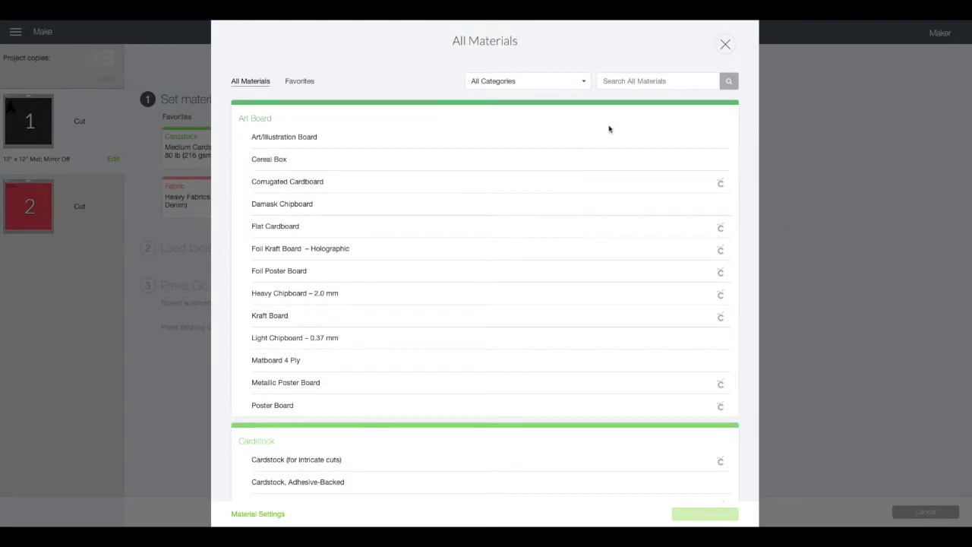
scroll(521, 289, "down", 2)
scroll(521, 288, "up", 2)
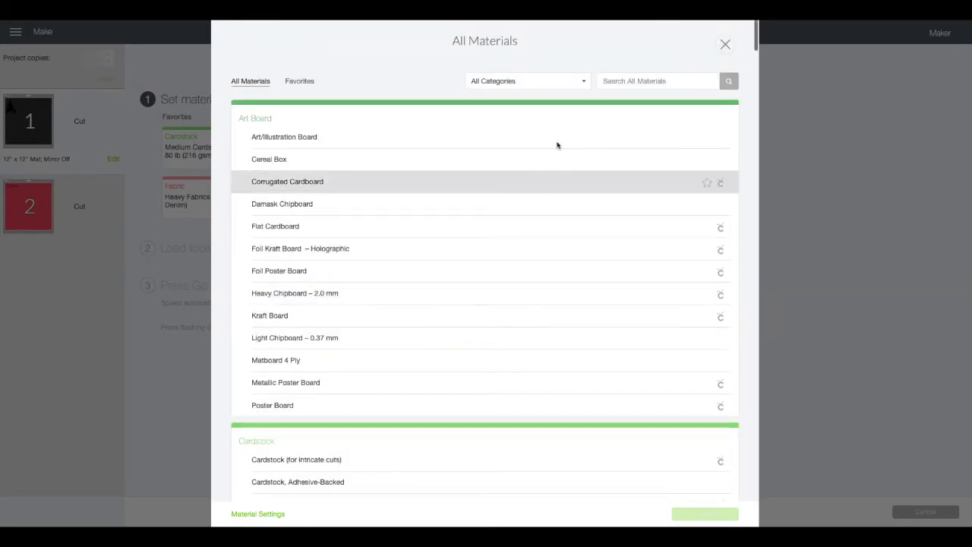
left_click(581, 85)
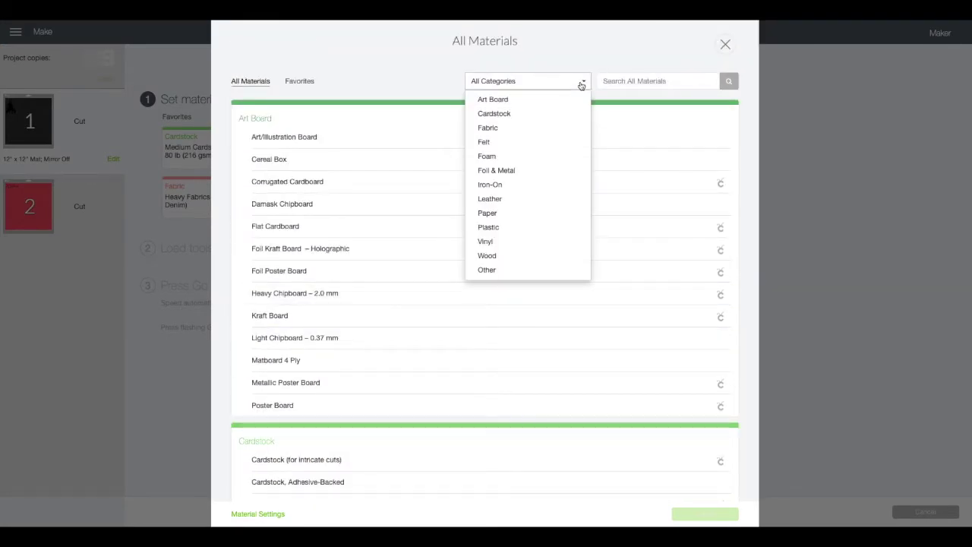
left_click(514, 245)
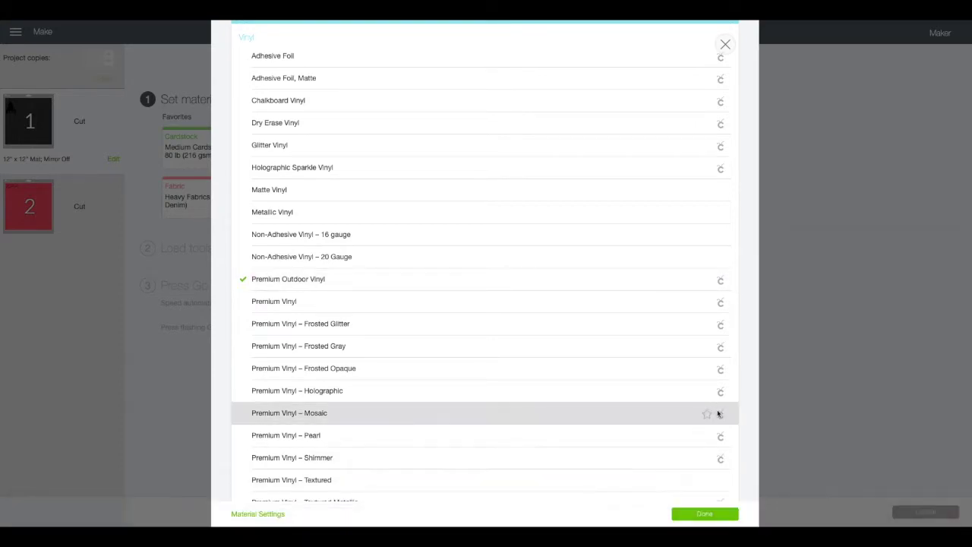
left_click(711, 516)
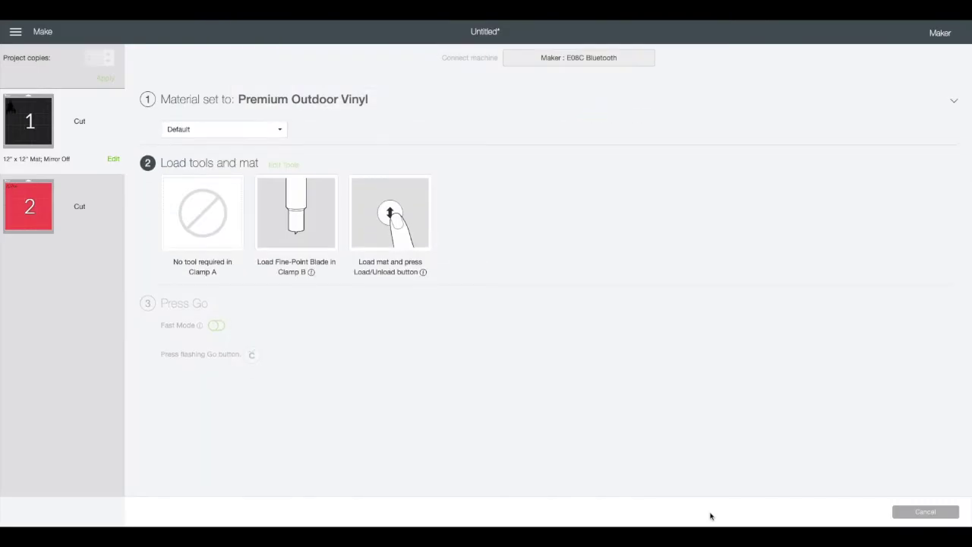